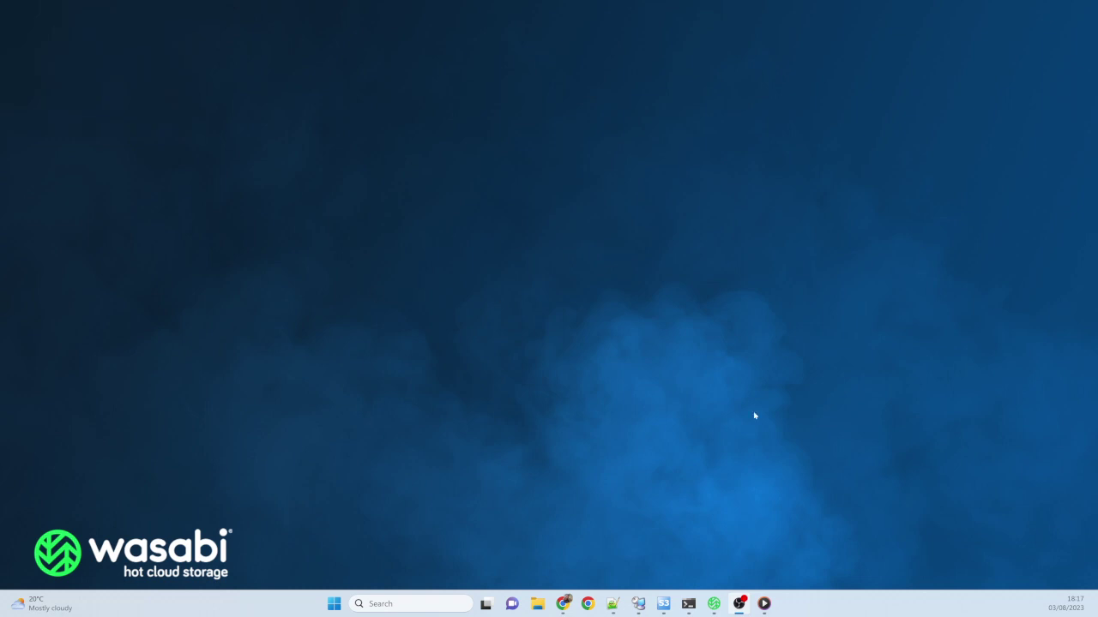
Show the local Desktop folder on the left and the C:\ drive's folders on the right.
mouse_move(713, 603)
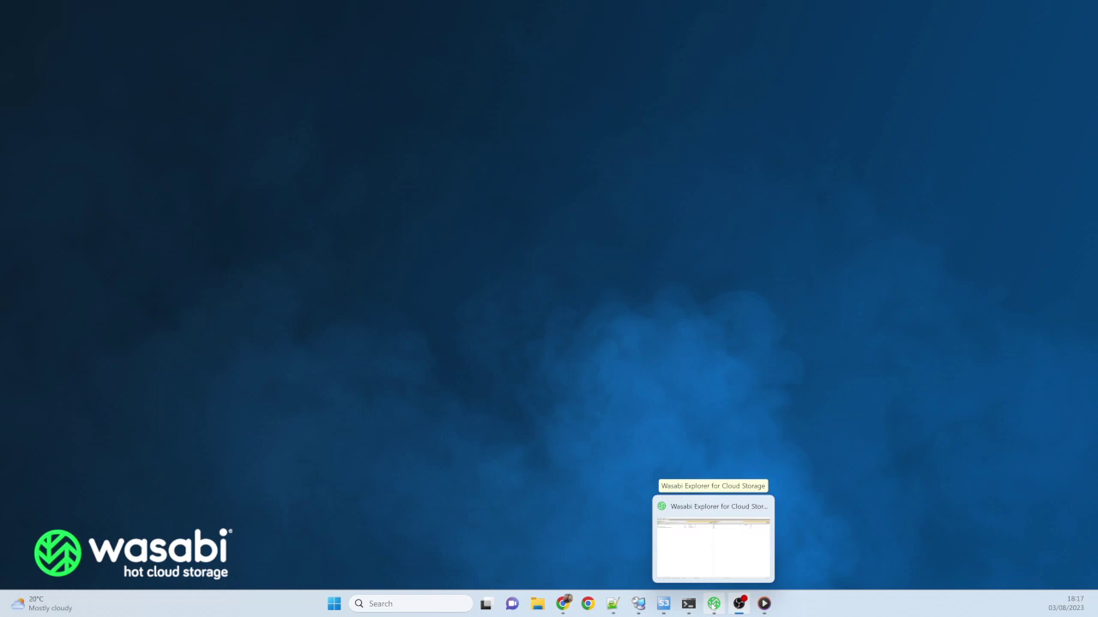
left_click(712, 541)
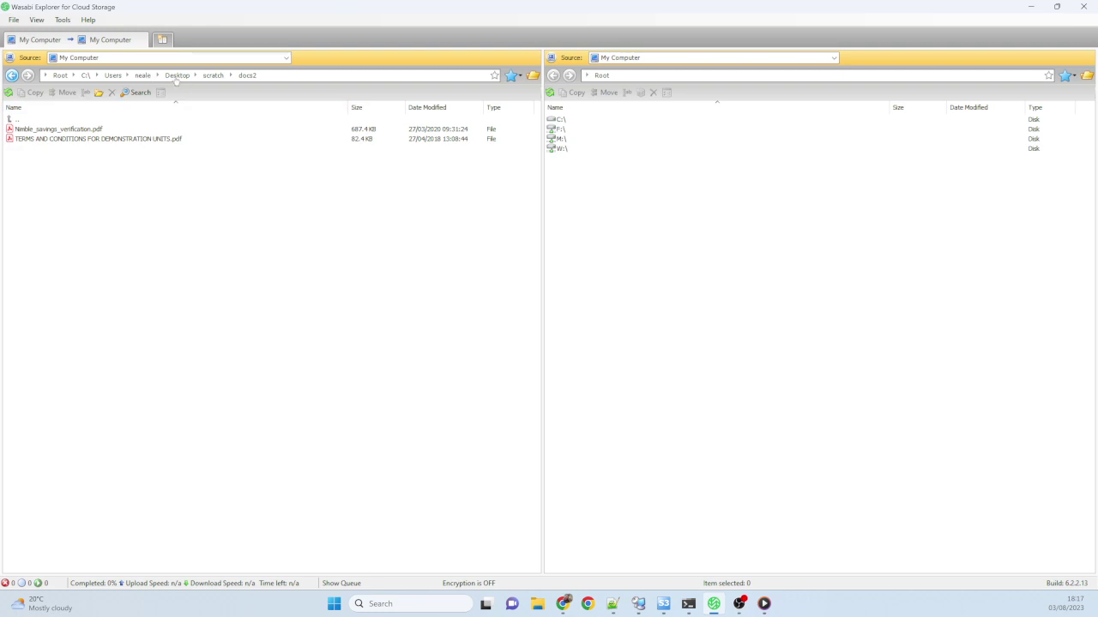
left_click(176, 77)
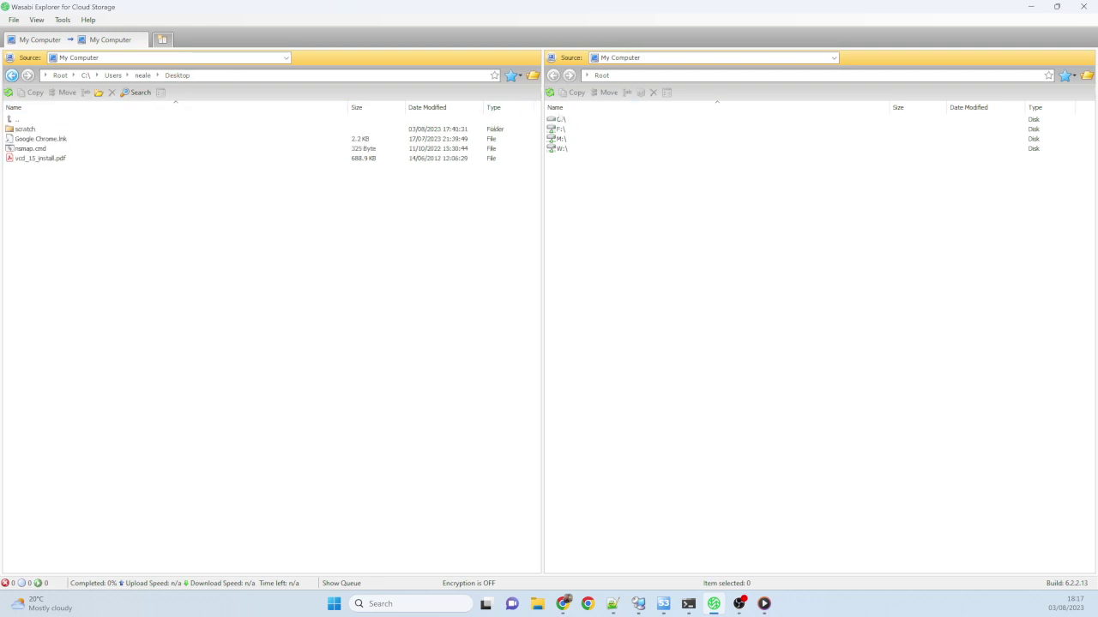
left_click(560, 120)
double_click(560, 120)
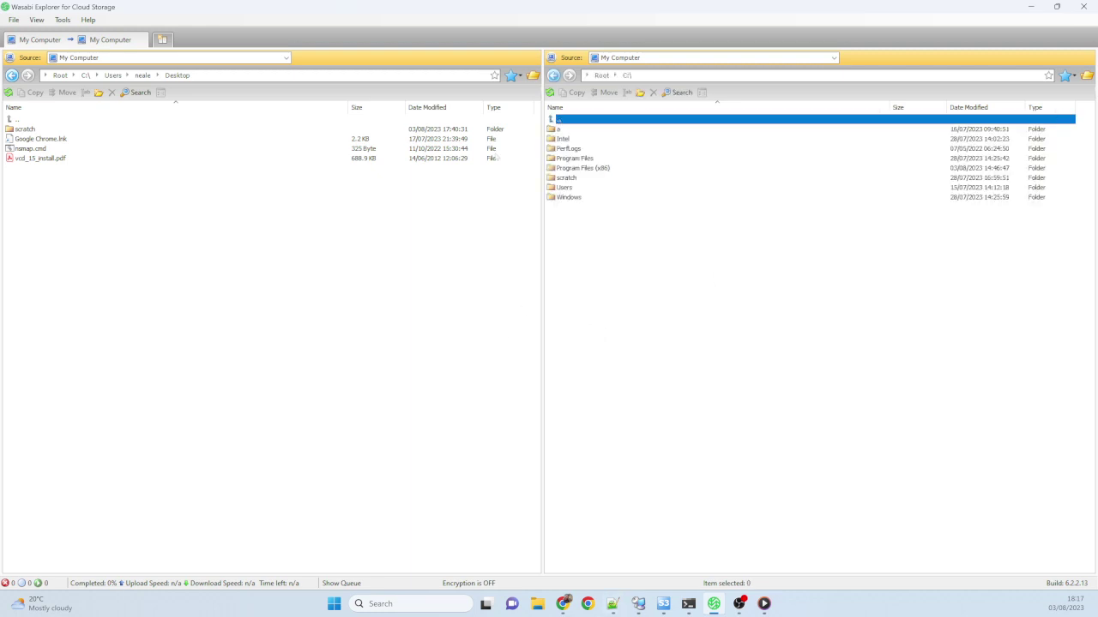
Search the Wasabi knowledge base in Chrome for 'explorer'.
left_click(570, 614)
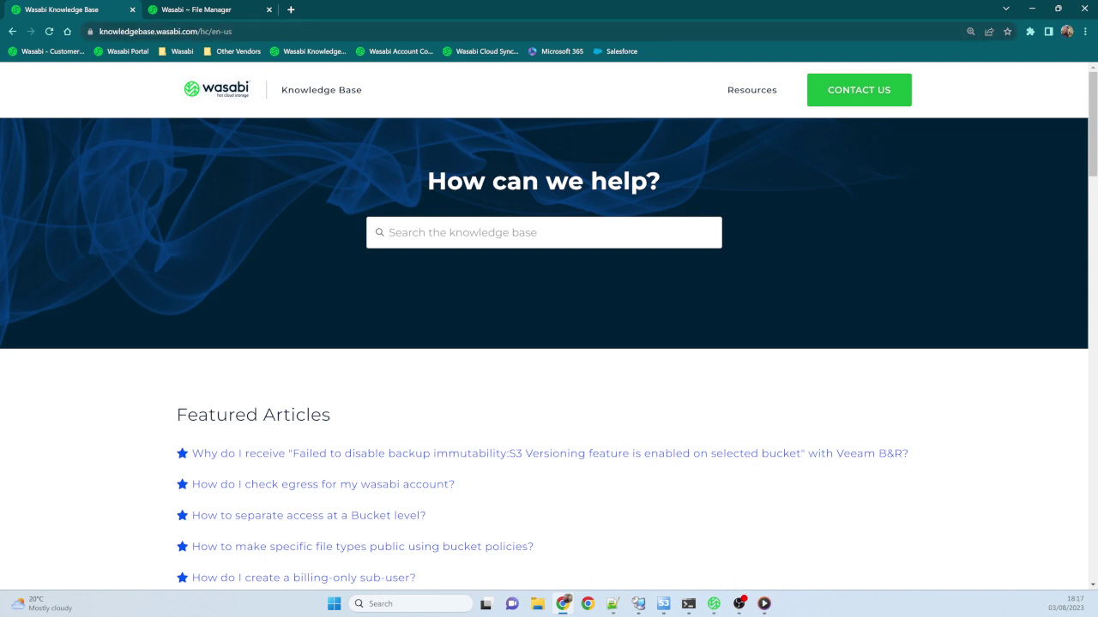
type("explorer")
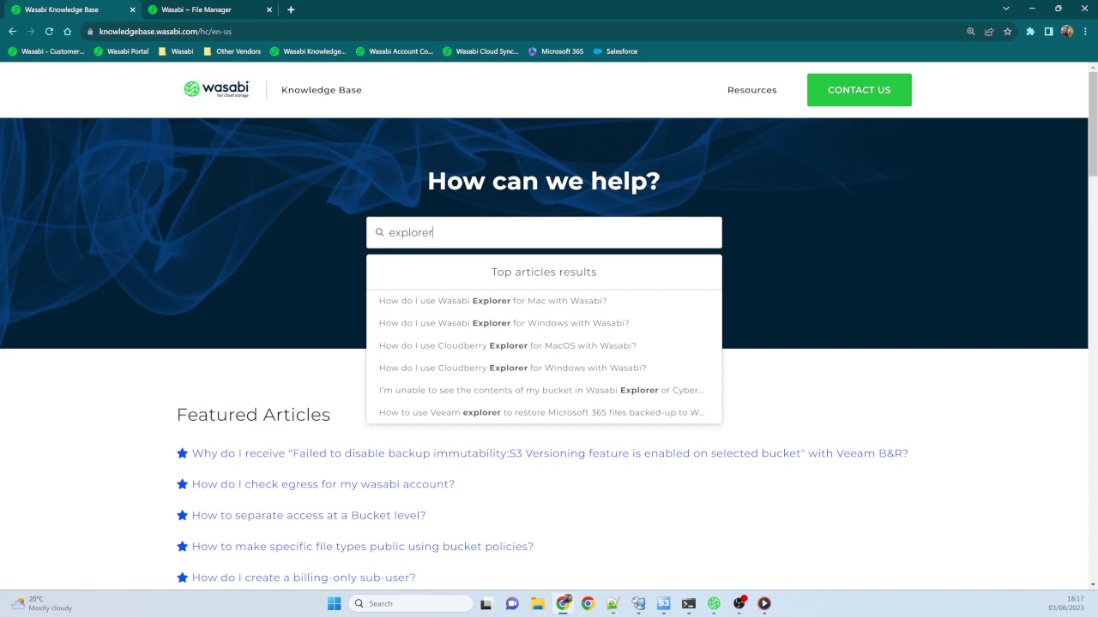
key("Return")
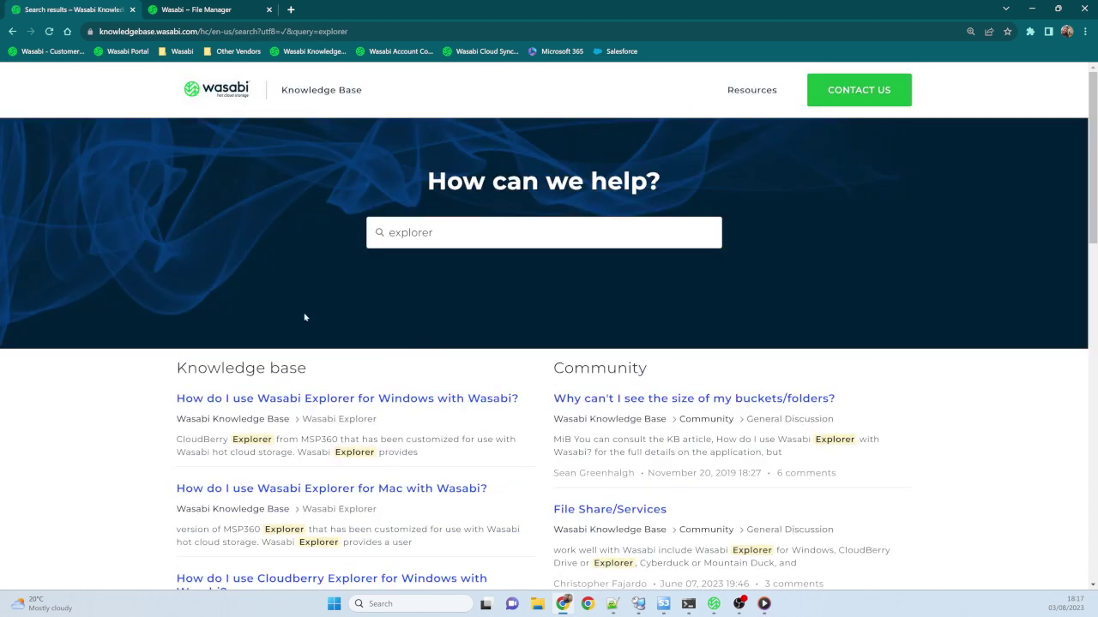
scroll(110, 439, "down", 1)
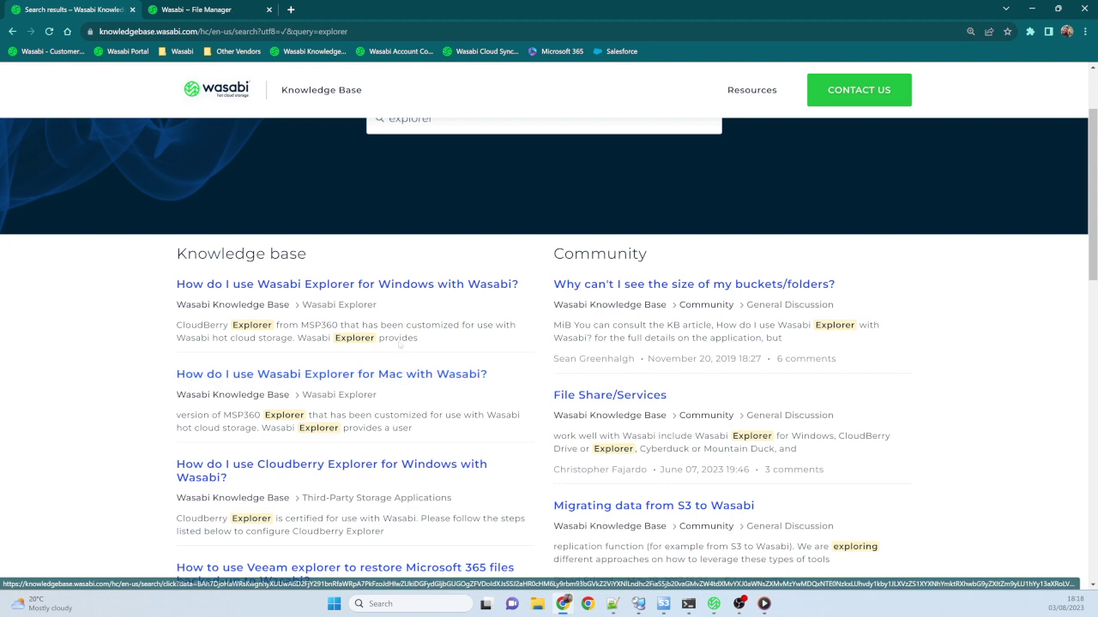
Open the Wasabi Explorer for Windows article and read down to the access-key step.
left_click(404, 286)
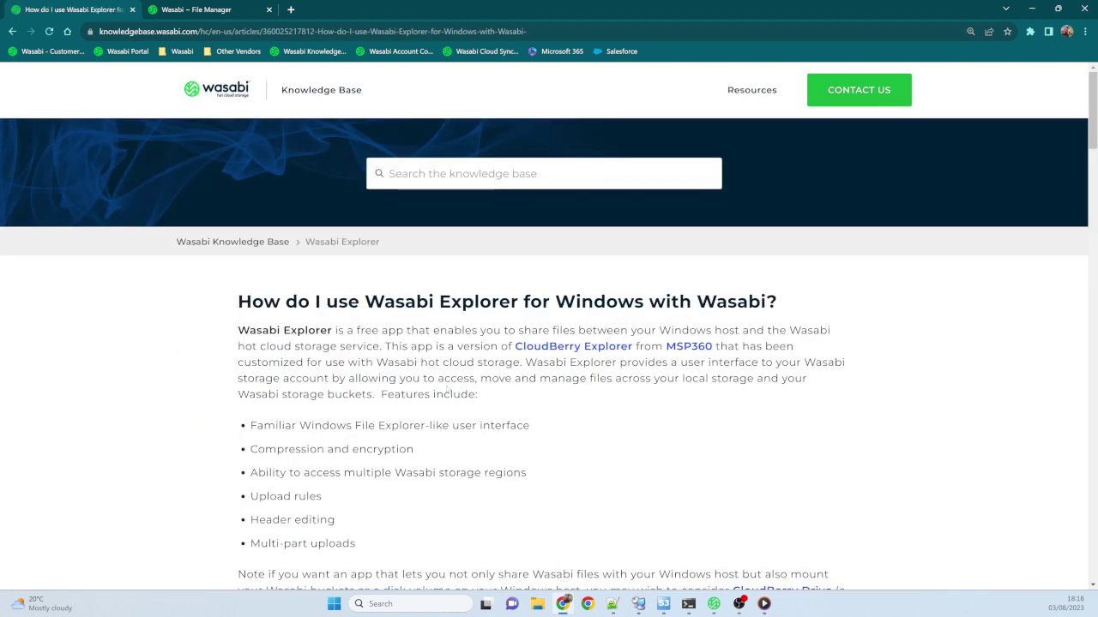
scroll(446, 391, "down", 2)
scroll(557, 276, "down", 3)
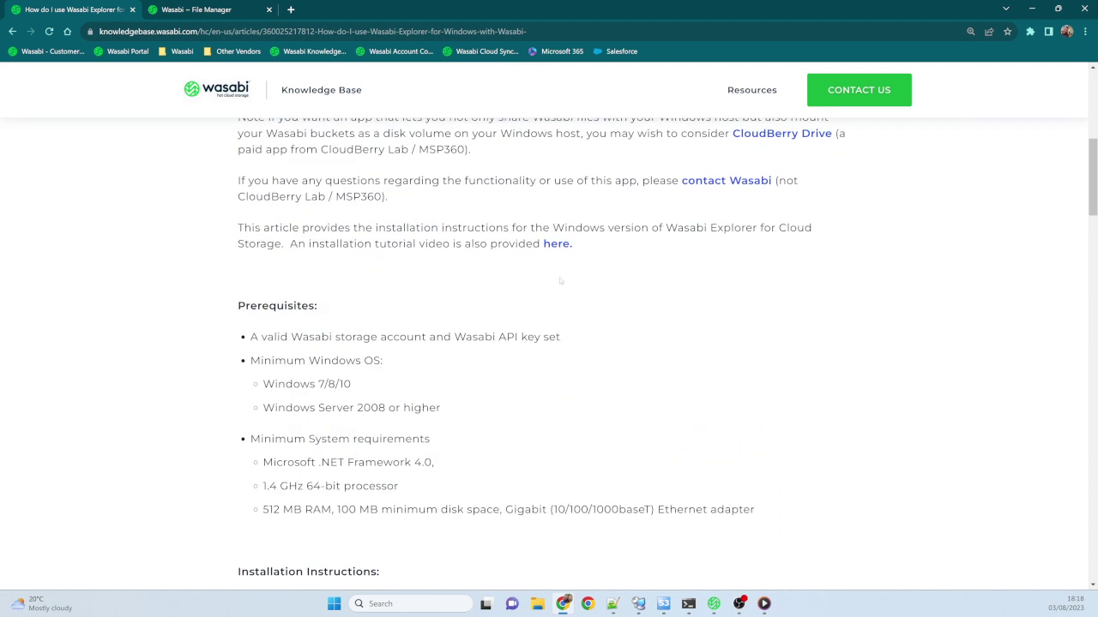
scroll(474, 309, "down", 2)
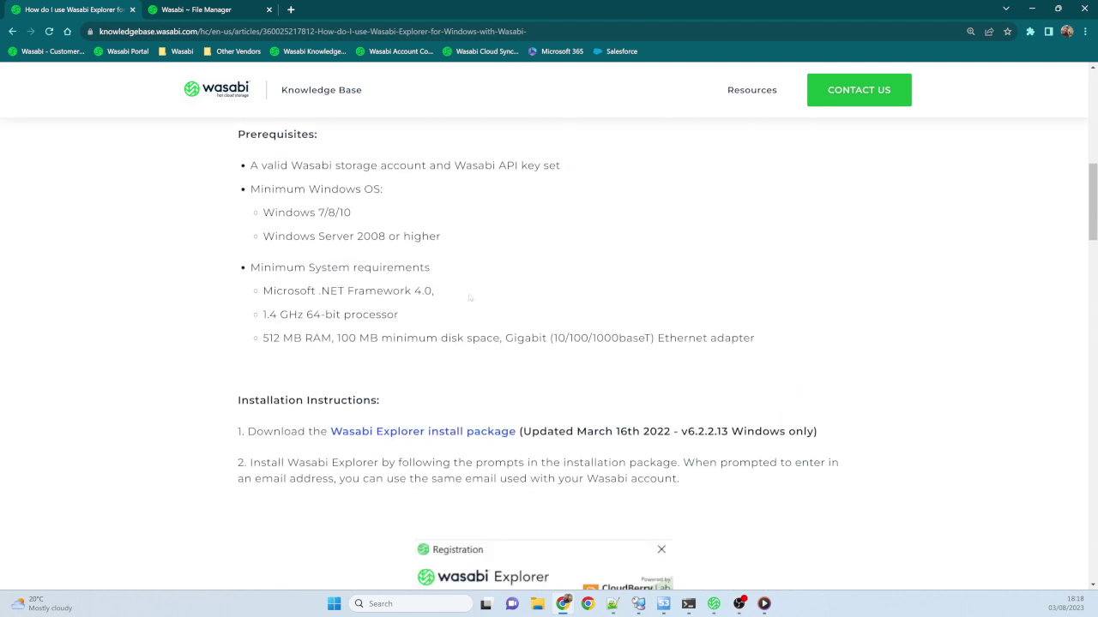
scroll(478, 277, "down", 7)
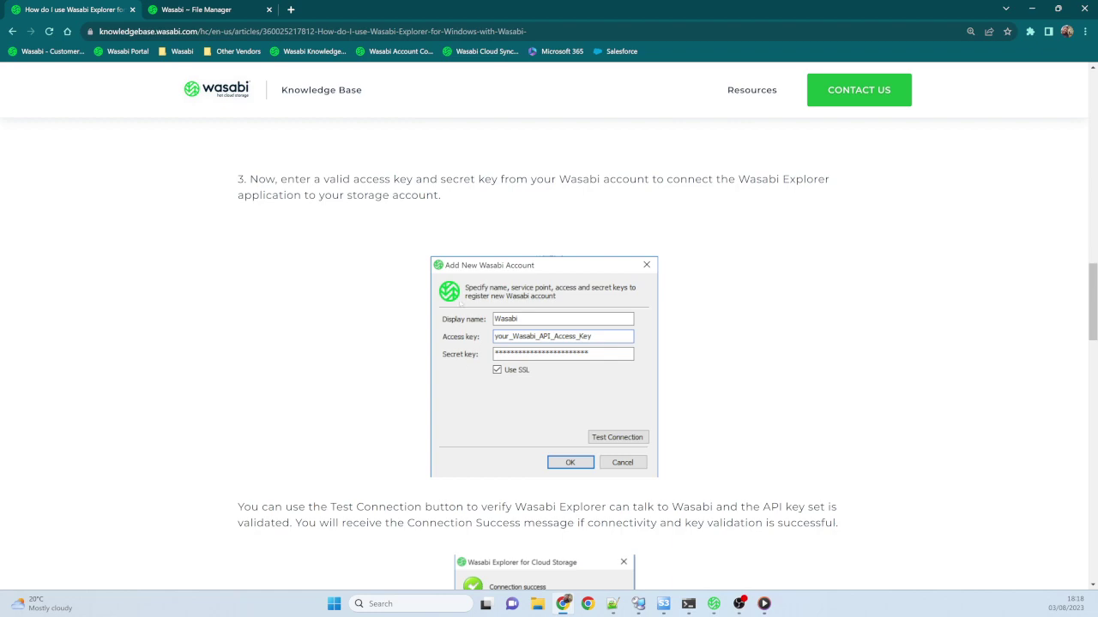
scroll(461, 302, "down", 2)
scroll(722, 276, "up", 3)
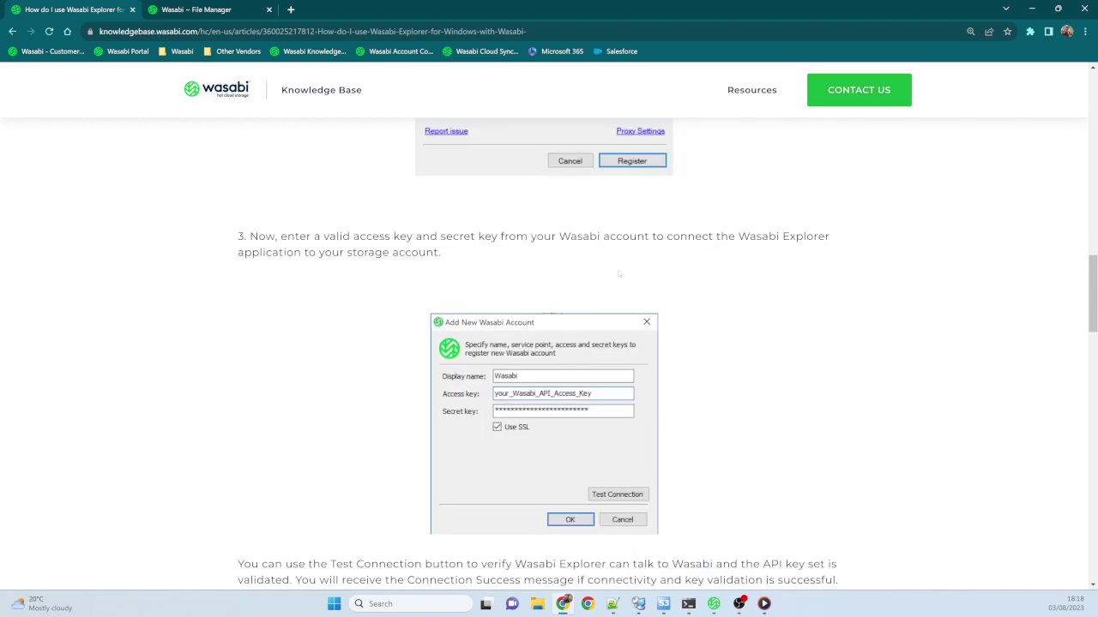
Start a new Wasabi account named Wasabi1 from File > Edit Accounts, then return to Chrome.
left_click(1034, 11)
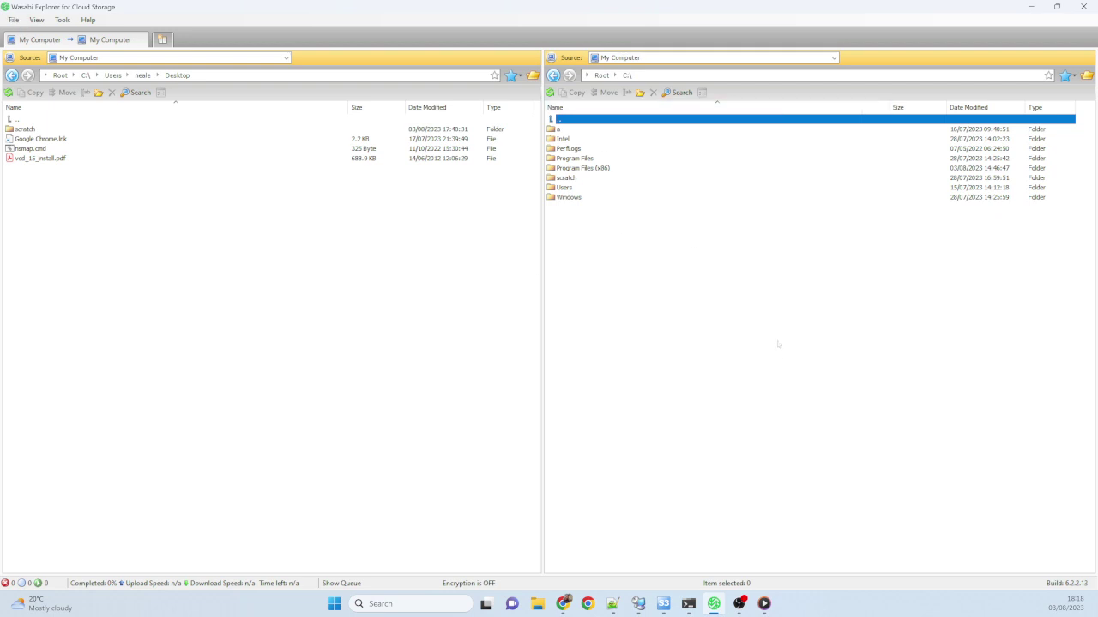
left_click(14, 20)
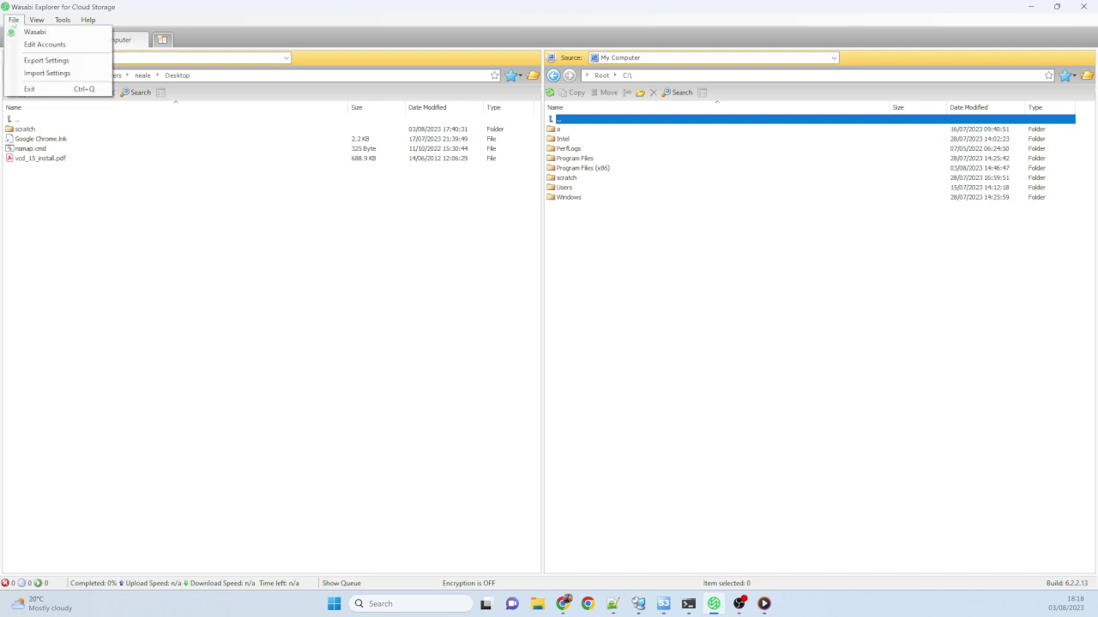
left_click(43, 44)
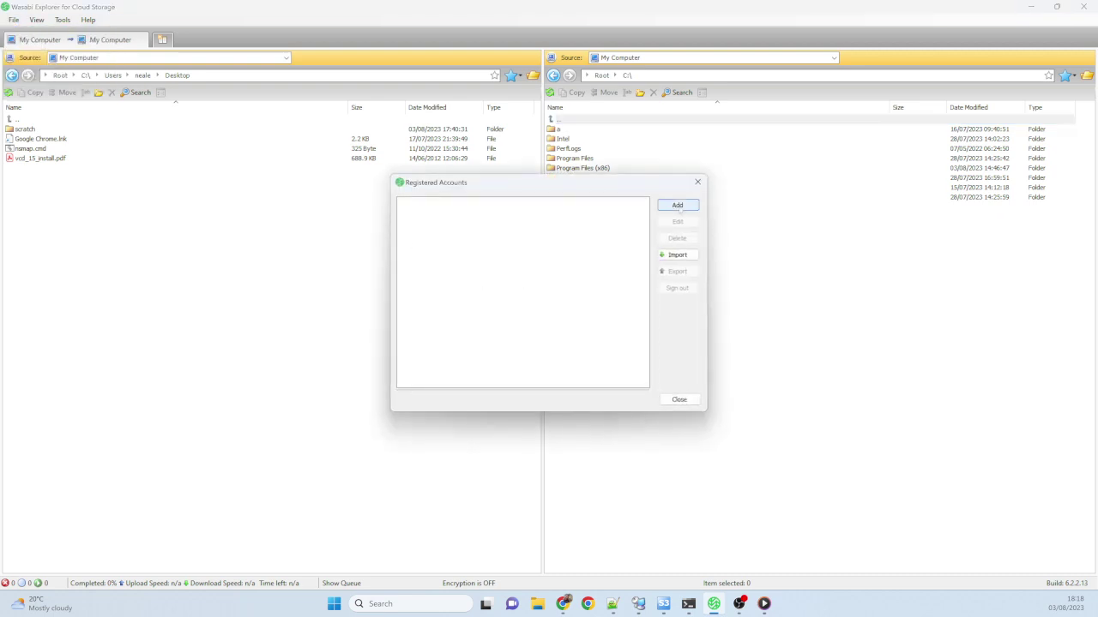
left_click(678, 207)
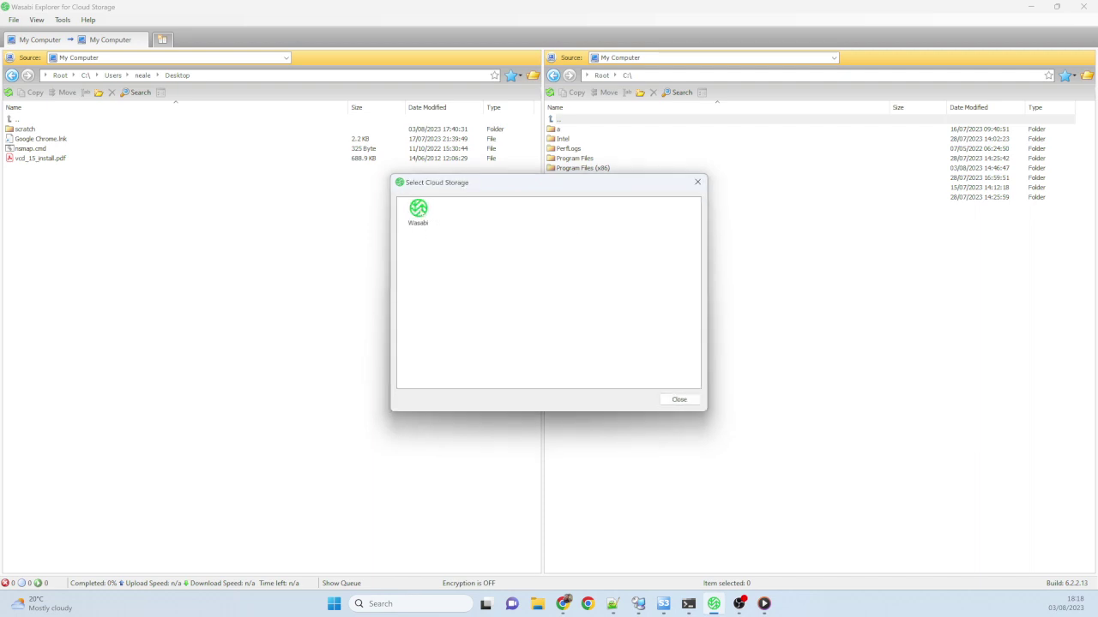
double_click(419, 211)
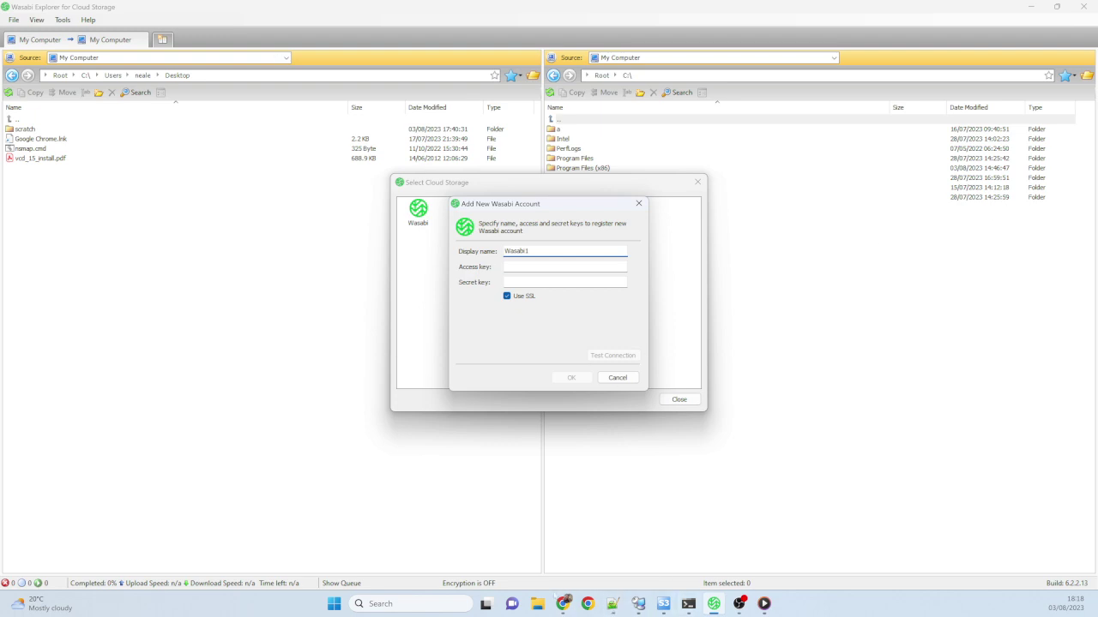
mouse_move(563, 603)
left_click(564, 540)
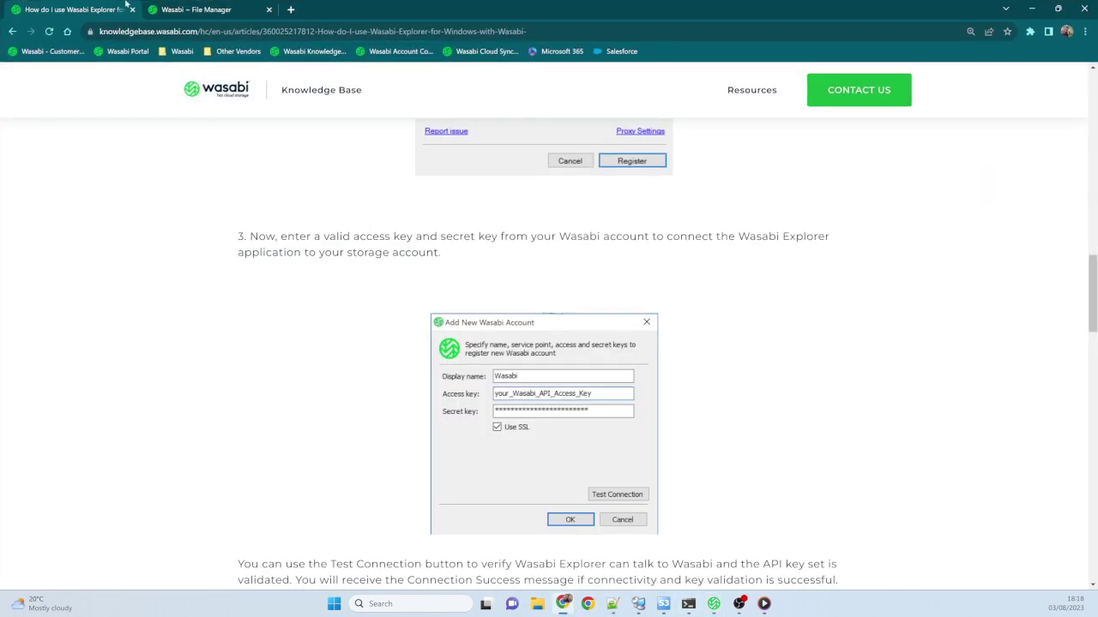
Check the Access Keys list in the Wasabi console, then minimize the browser.
left_click(197, 11)
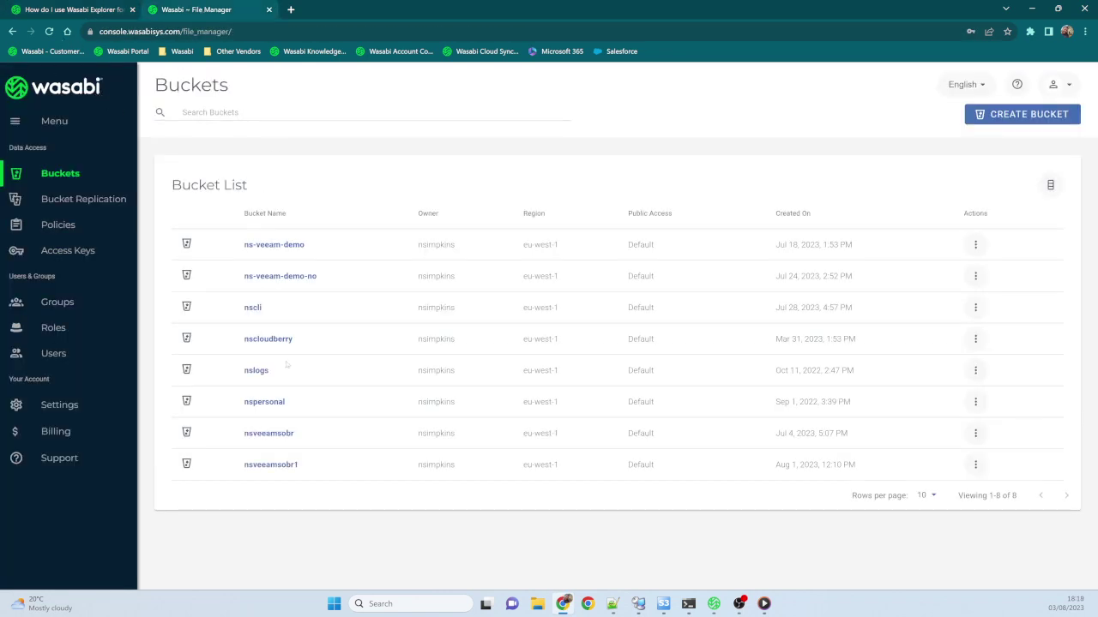
left_click(66, 254)
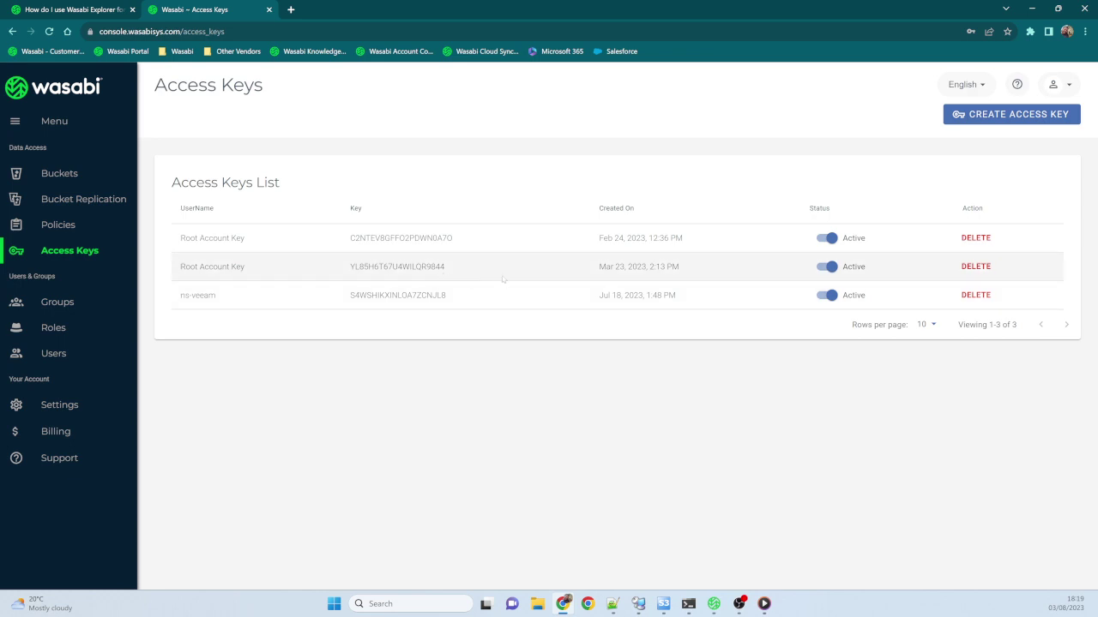
left_click(1032, 9)
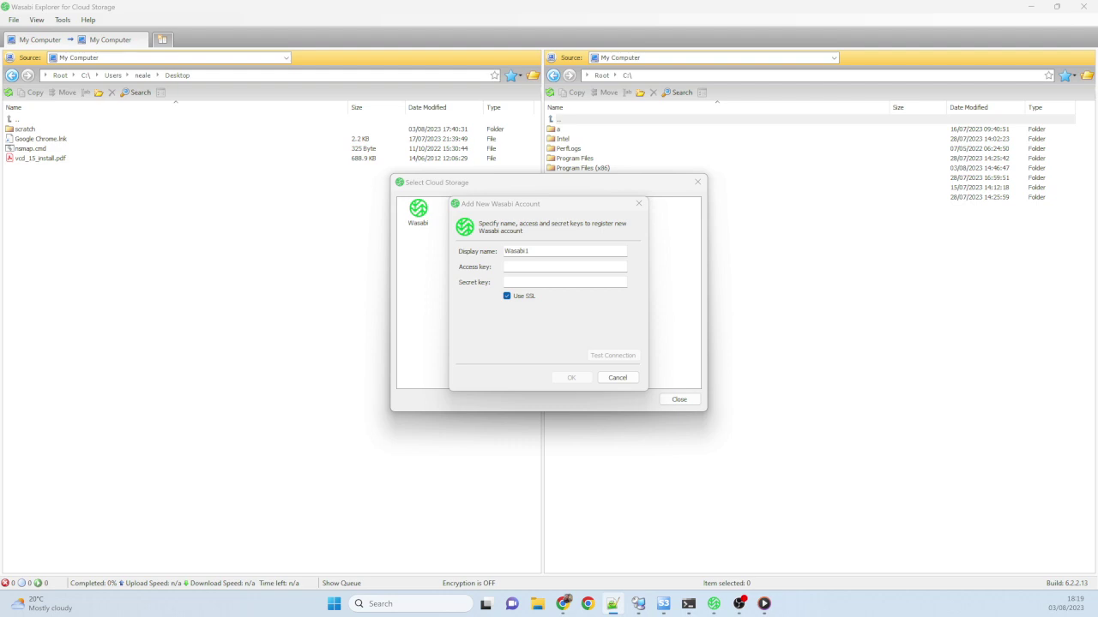
Paste the Wasabi1 access and secret keys and confirm the test connection succeeds.
key("alt+Tab")
key("ctrl+v")
key("alt+Tab")
key("alt+Tab")
key("ctrl+v")
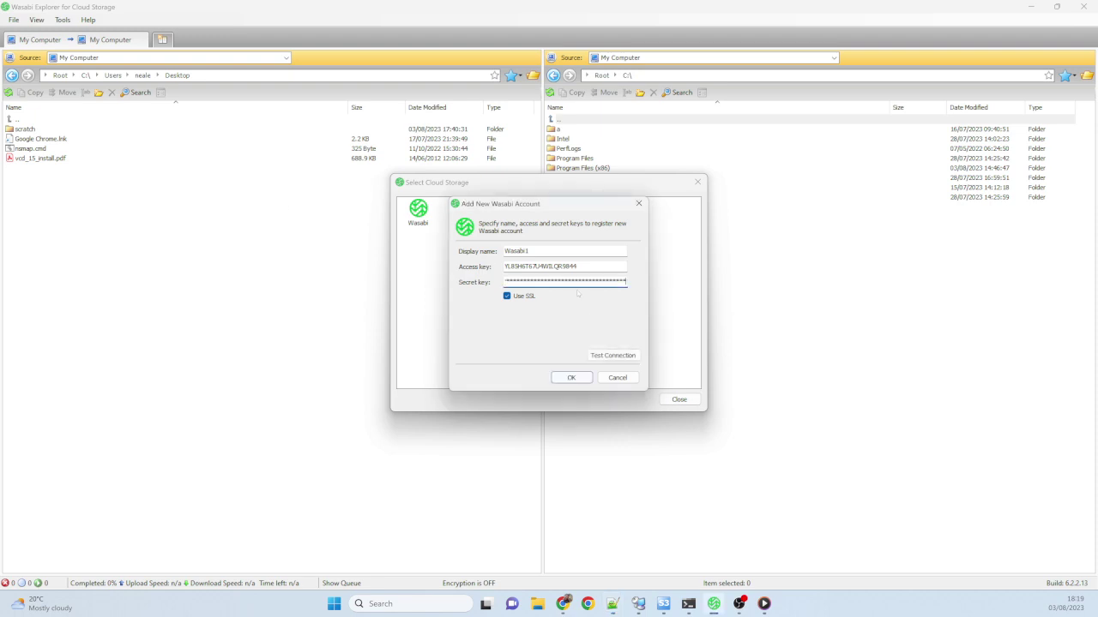
left_click(614, 356)
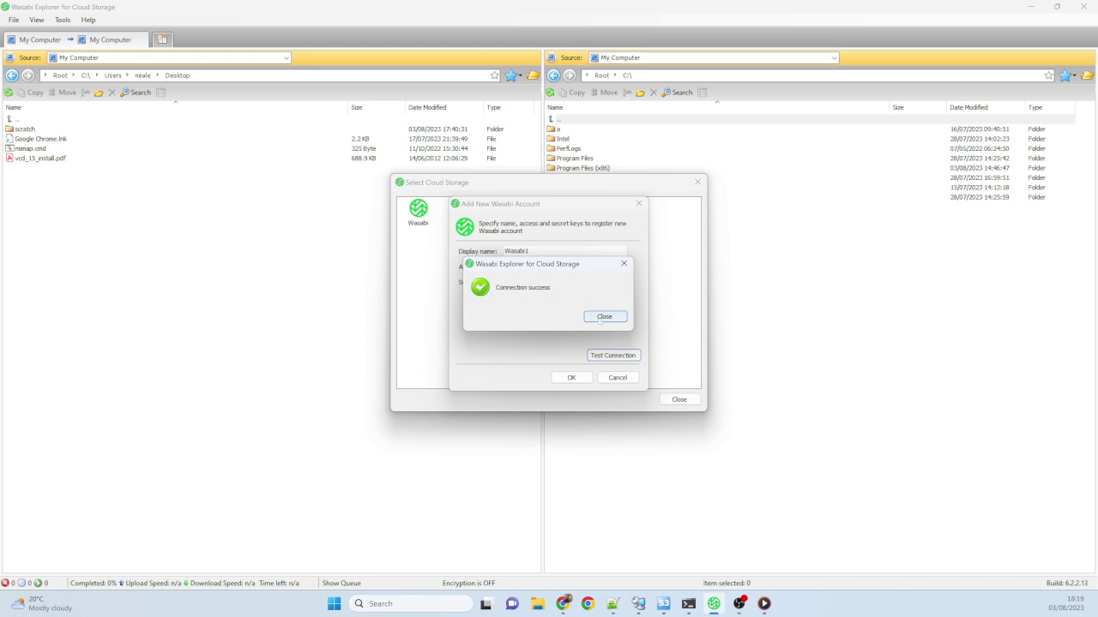
left_click(604, 317)
Save the Wasabi1 account and list its buckets in the right pane.
left_click(568, 379)
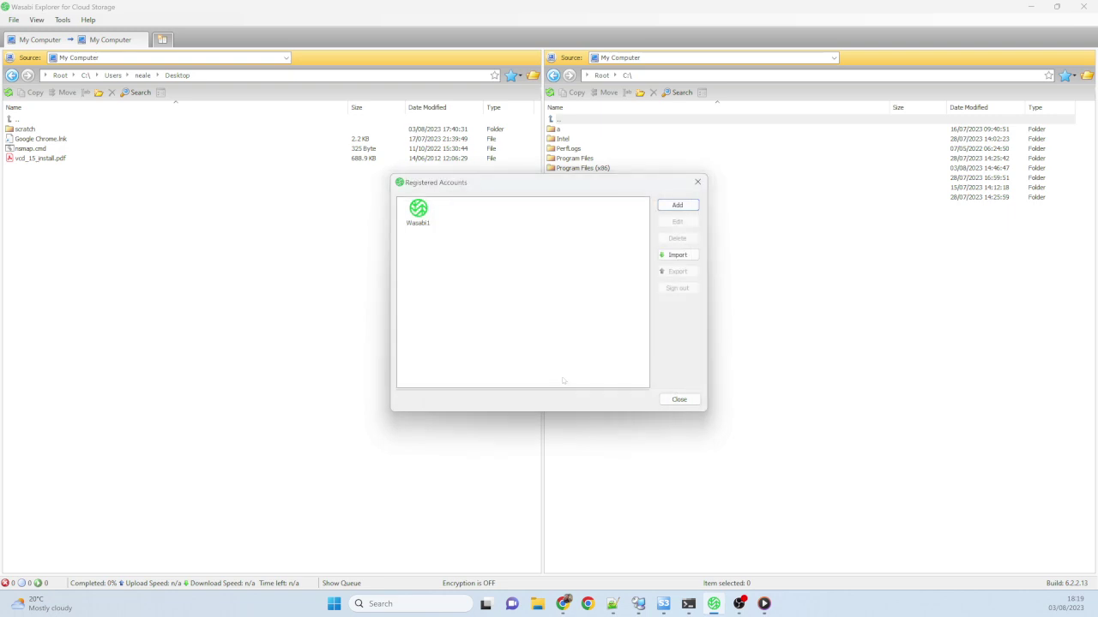
left_click(679, 400)
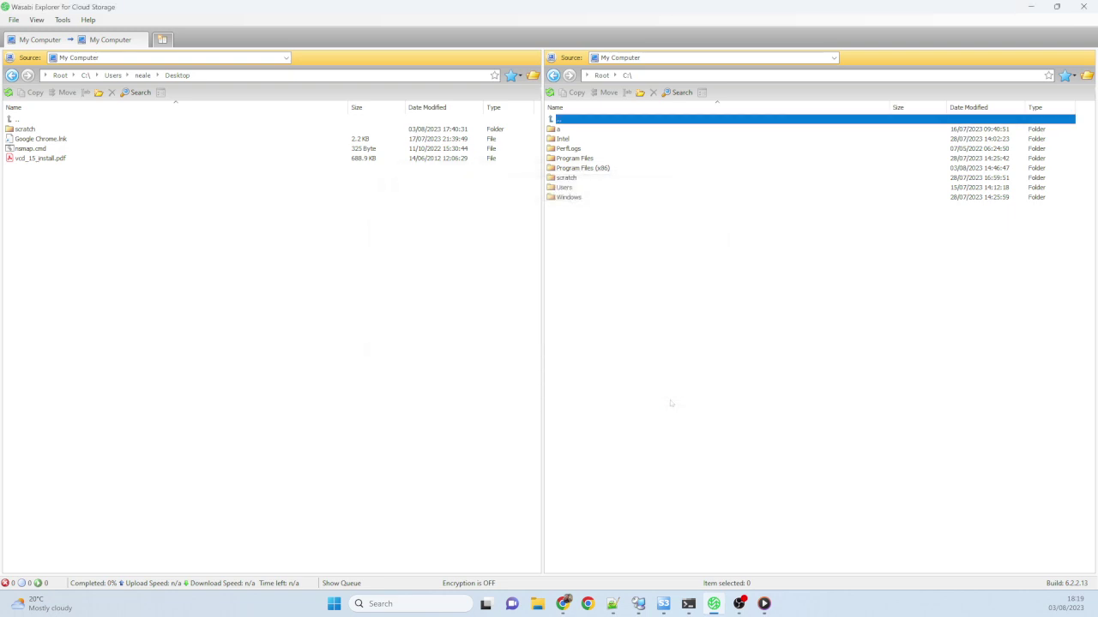
left_click(689, 58)
left_click(614, 79)
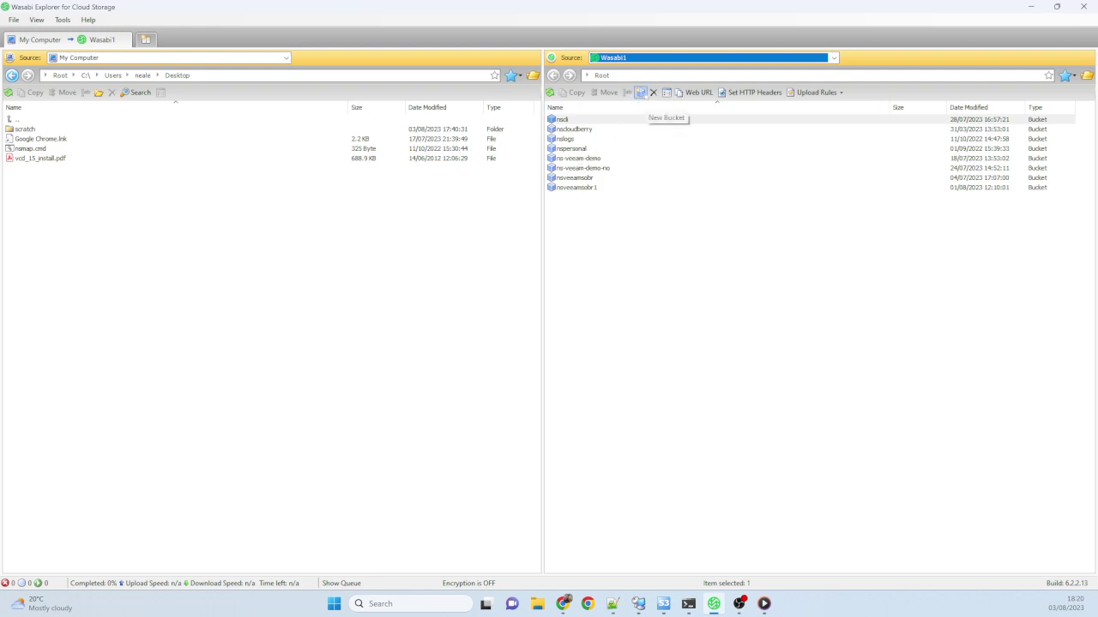
Add a bucket named nsexplorer3 with location EU West 1 (London).
left_click(640, 93)
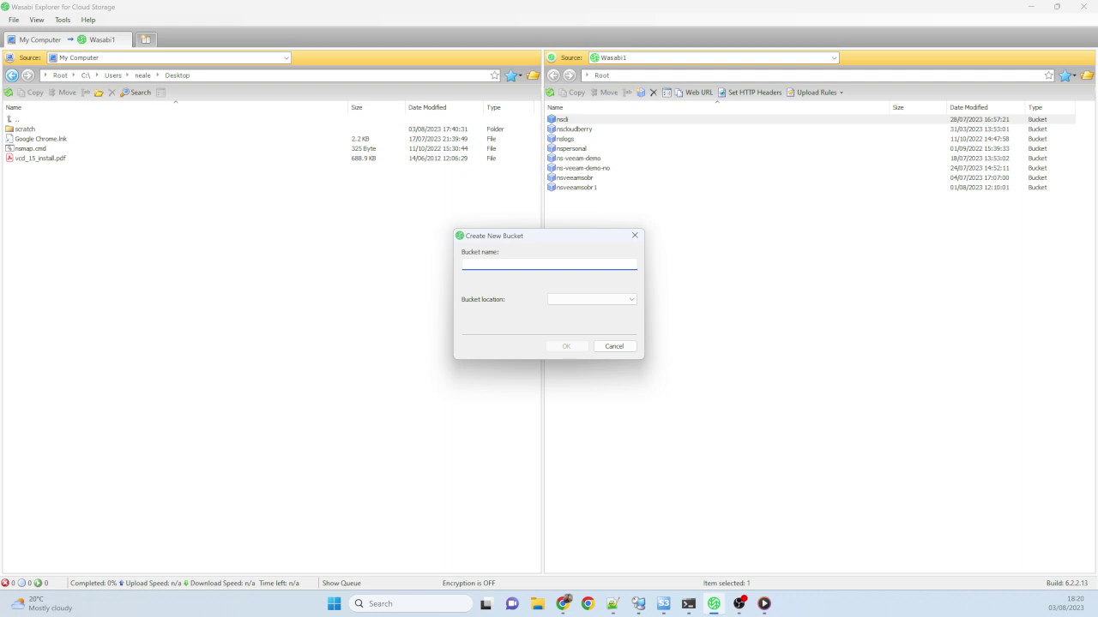
type("nsexplorer3")
left_click(590, 299)
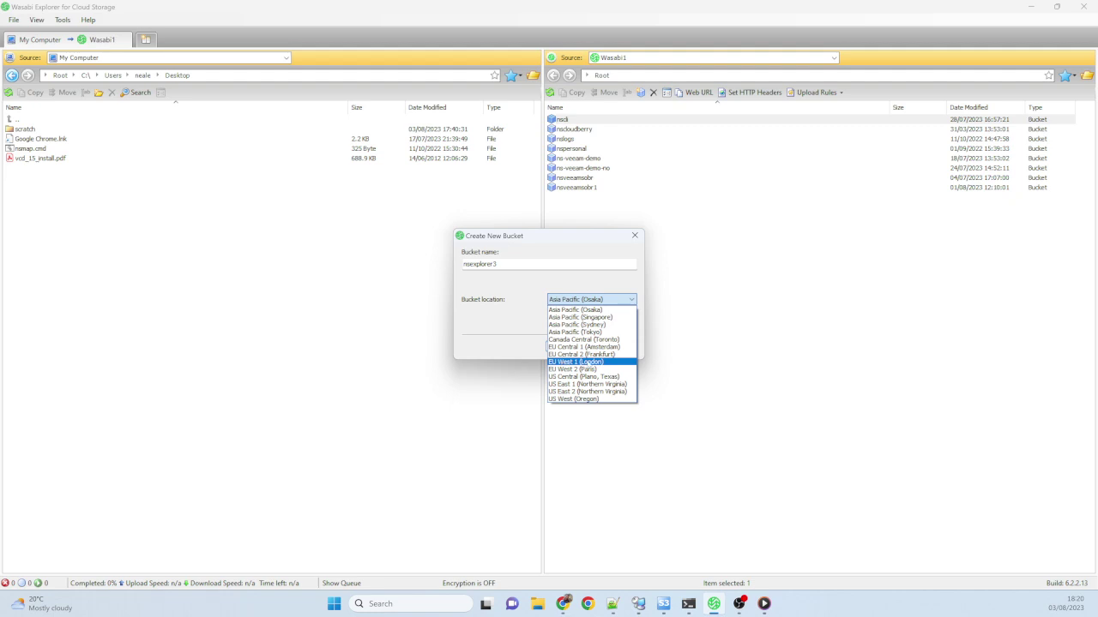
left_click(579, 362)
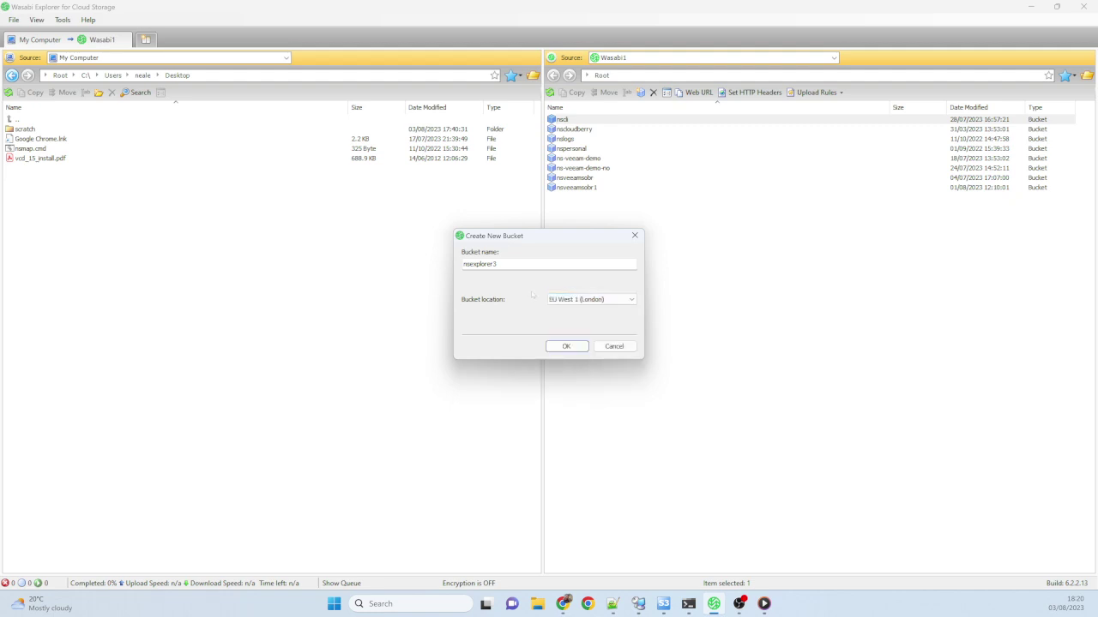
left_click(566, 345)
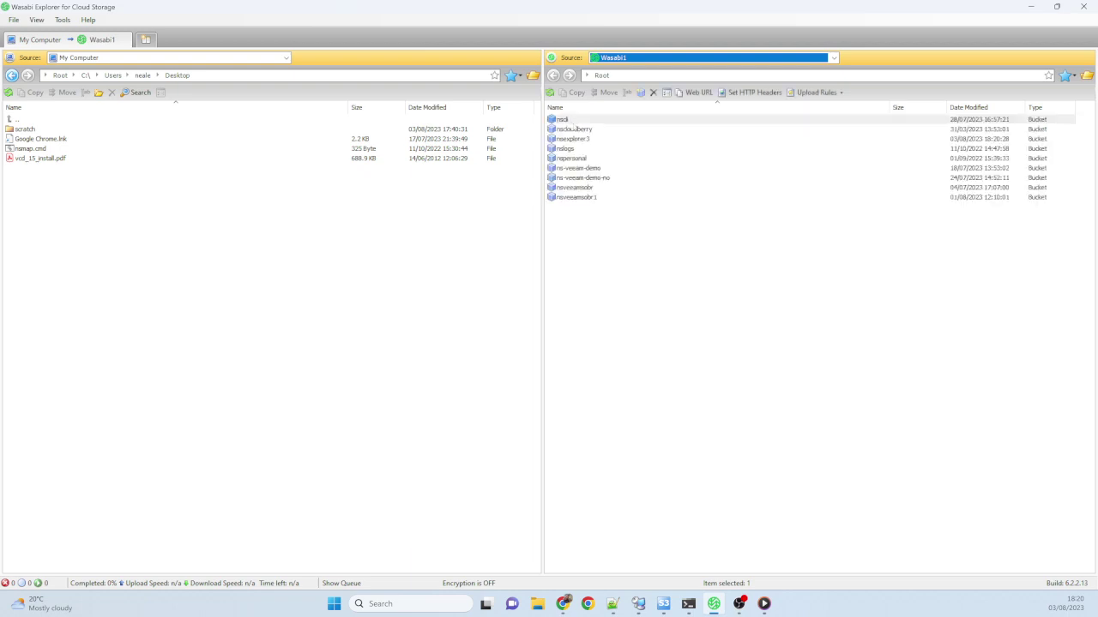
Open the nsexplorer3 bucket and browse the local side to Desktop\scratch.
left_click(573, 139)
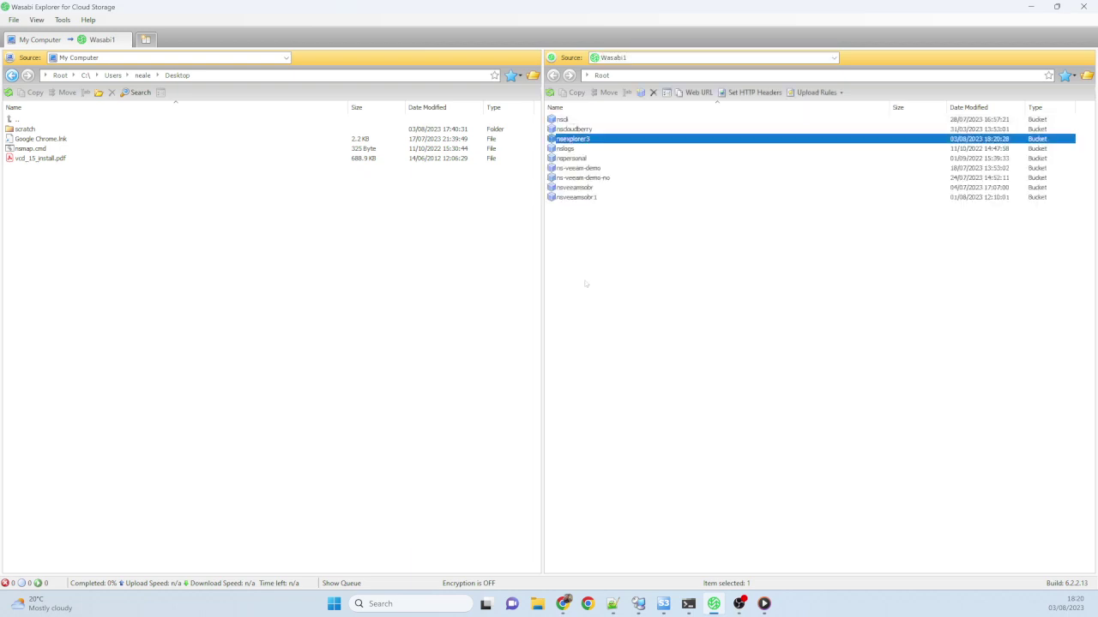
double_click(572, 139)
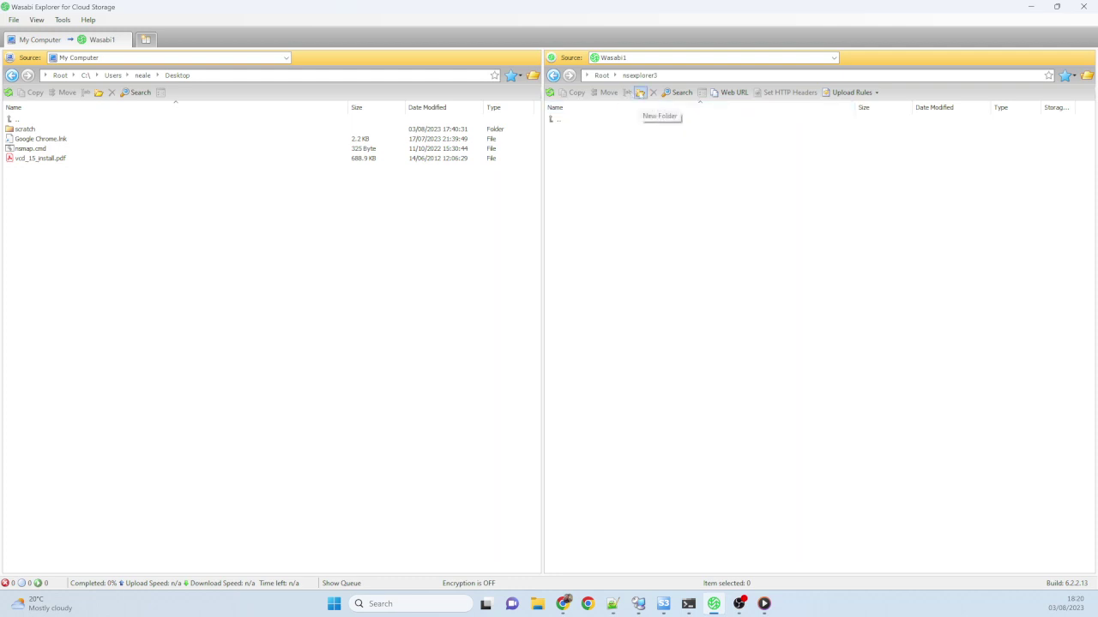
double_click(24, 129)
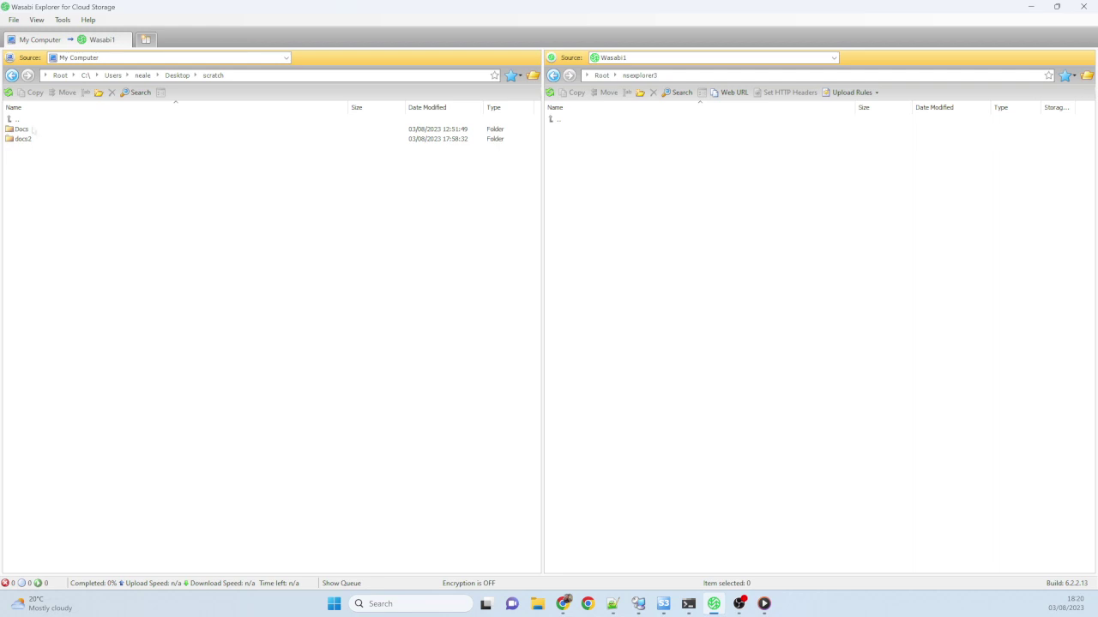
double_click(23, 129)
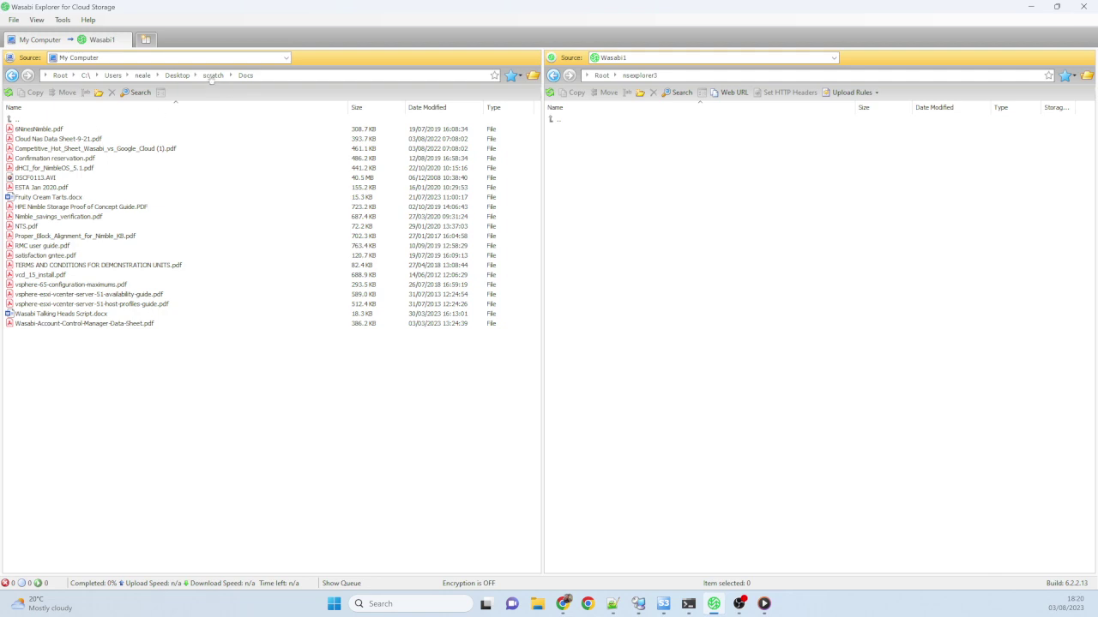
left_click(211, 76)
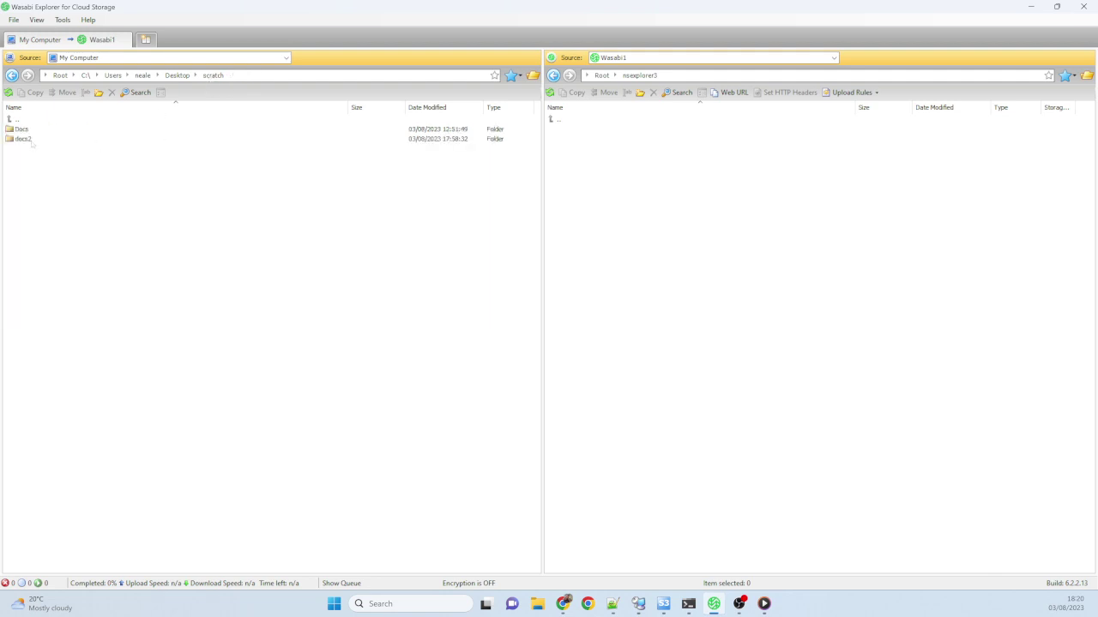
Drag the Docs folder into nsexplorer3, confirm, and watch the upload queue reach 100%.
left_click(19, 130)
left_click_drag(20, 130, 711, 206)
left_click(574, 323)
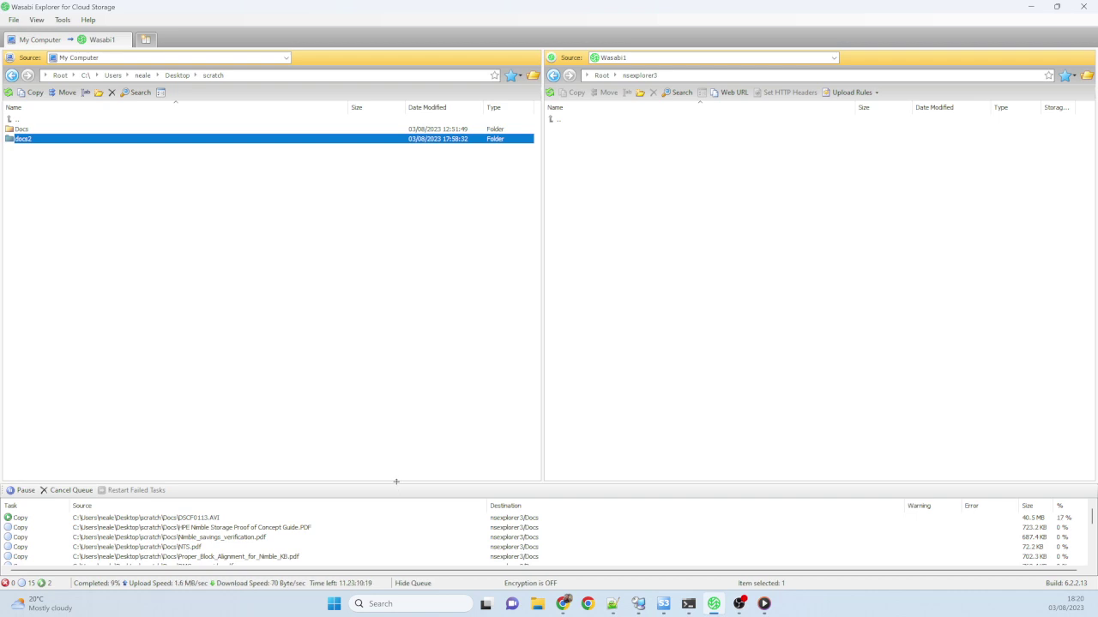
left_click_drag(395, 483, 420, 331)
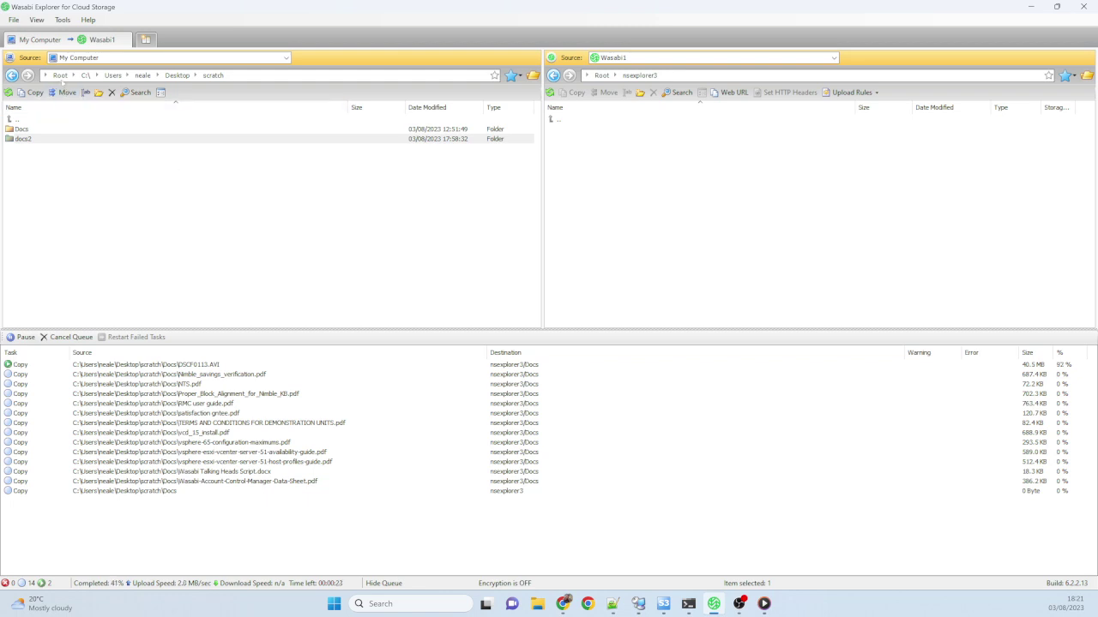
double_click(553, 120)
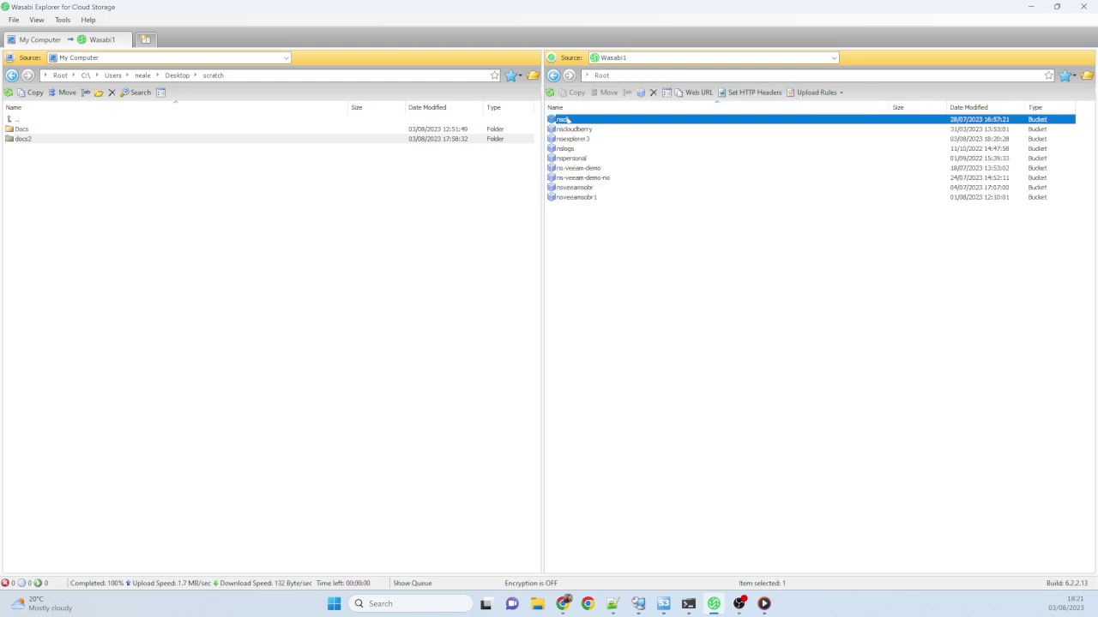
Review the nscli bucket's properties, then minimize Wasabi Explorer and bring up S3 Browser.
right_click(562, 119)
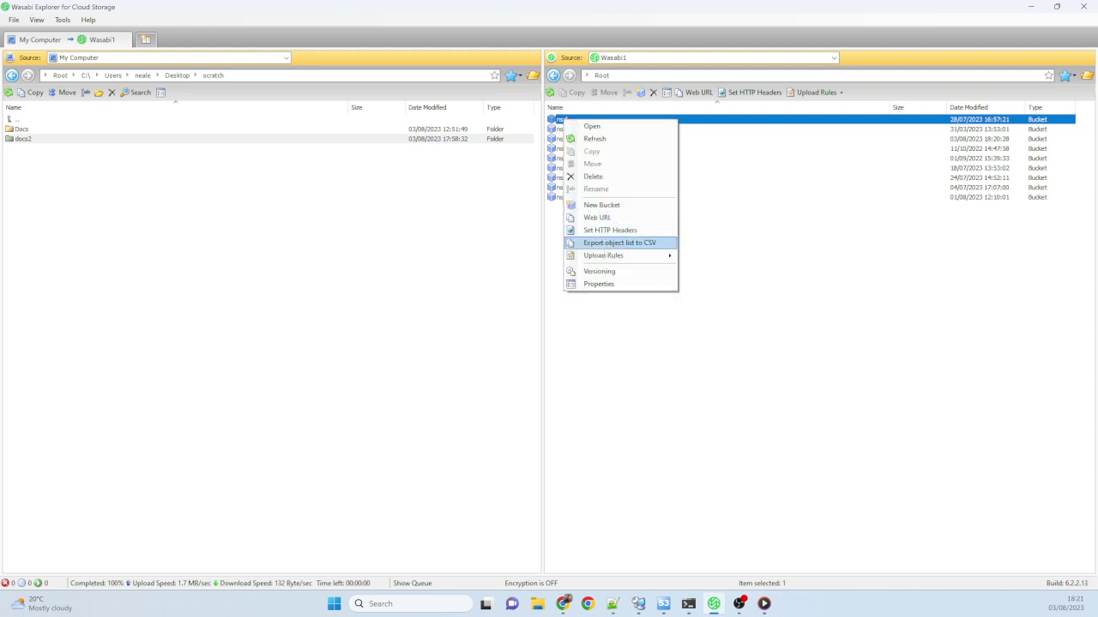
left_click(563, 281)
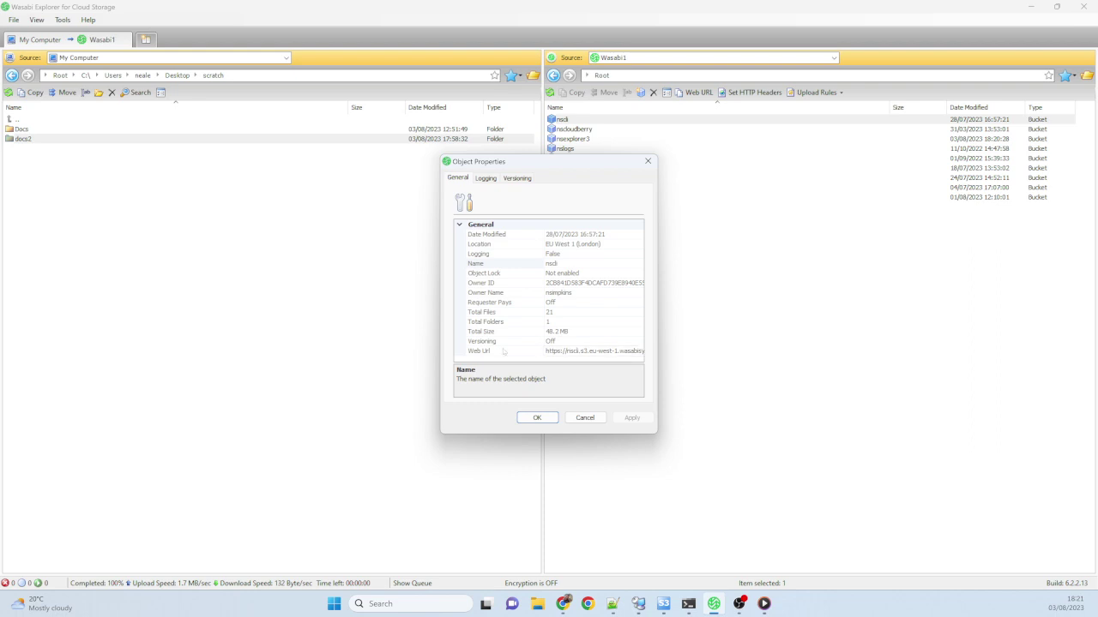
left_click(585, 418)
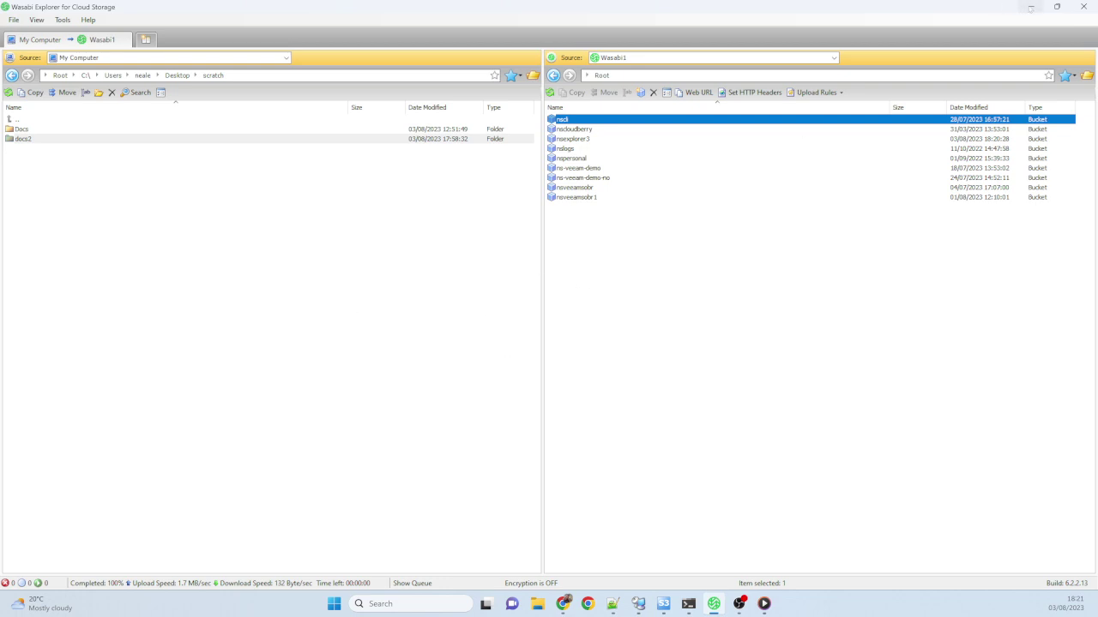
left_click(1030, 7)
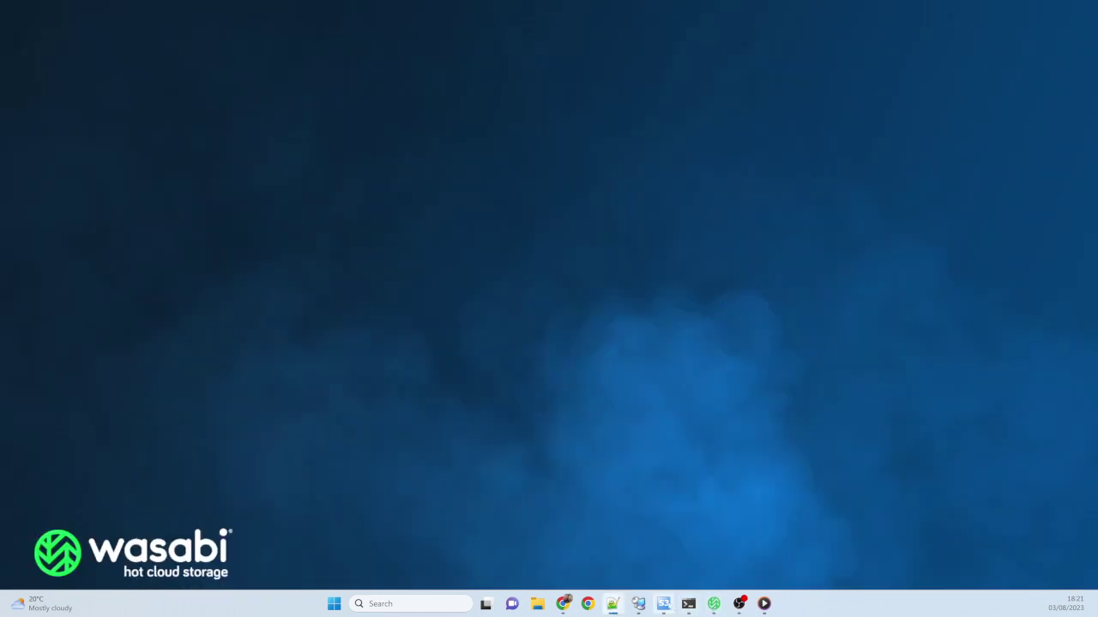
left_click(663, 603)
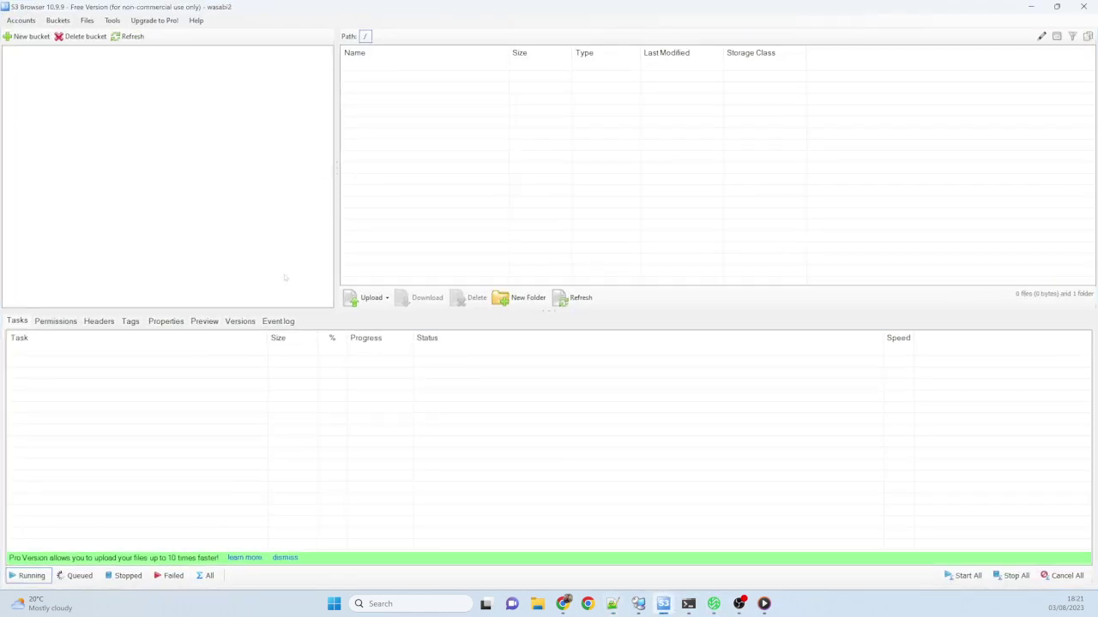
Google 's3 browser' in a new Chrome tab and open the s3browser.com result.
left_click(563, 604)
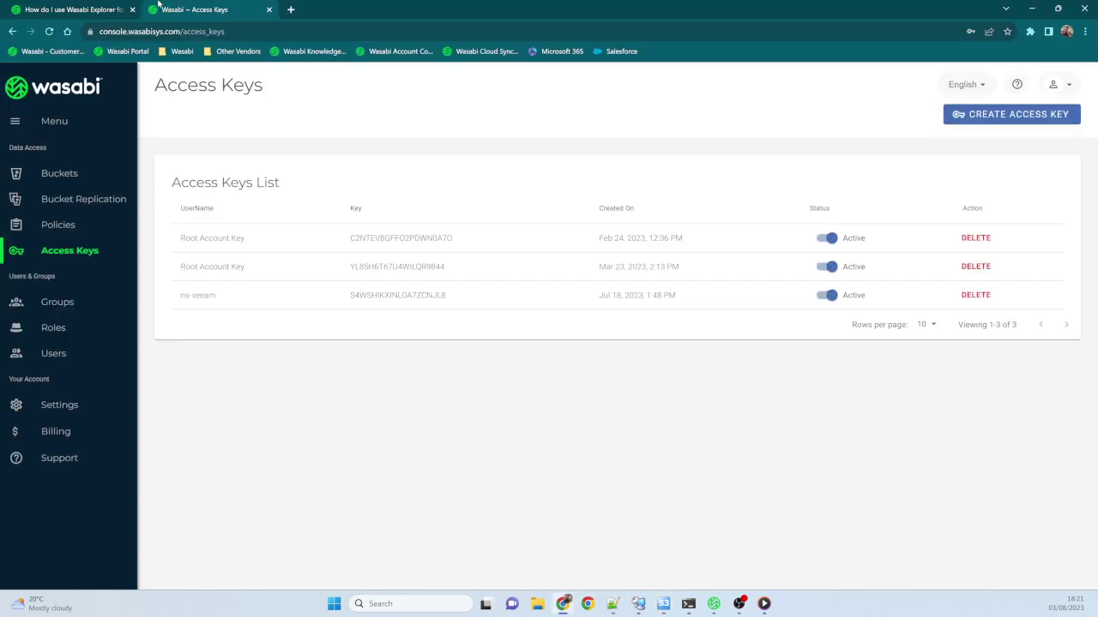
left_click(291, 9)
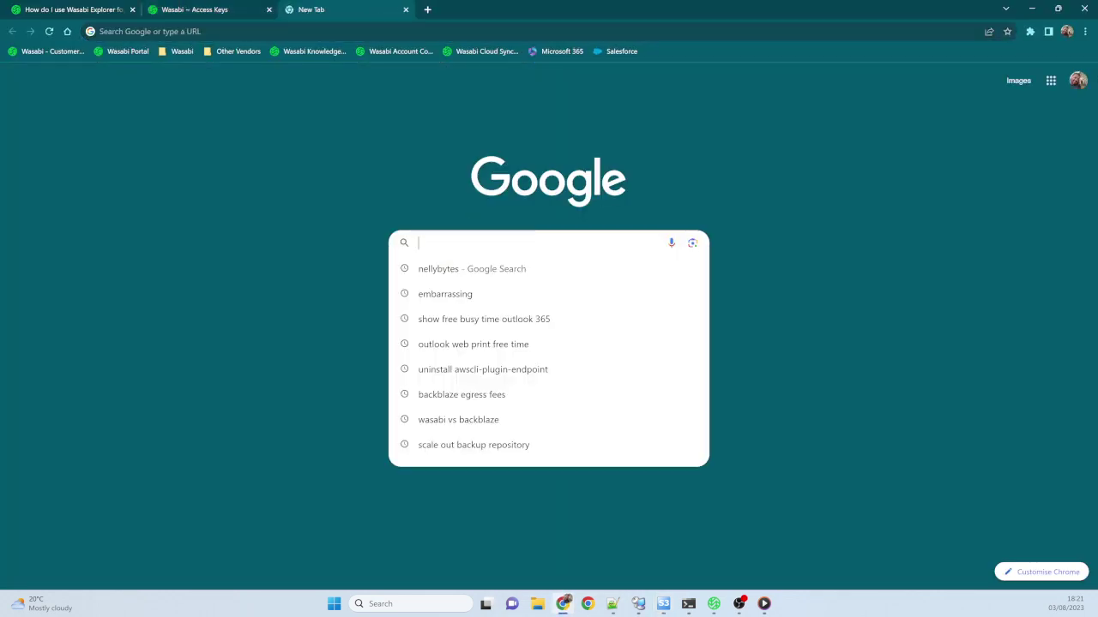
type("s3 bro")
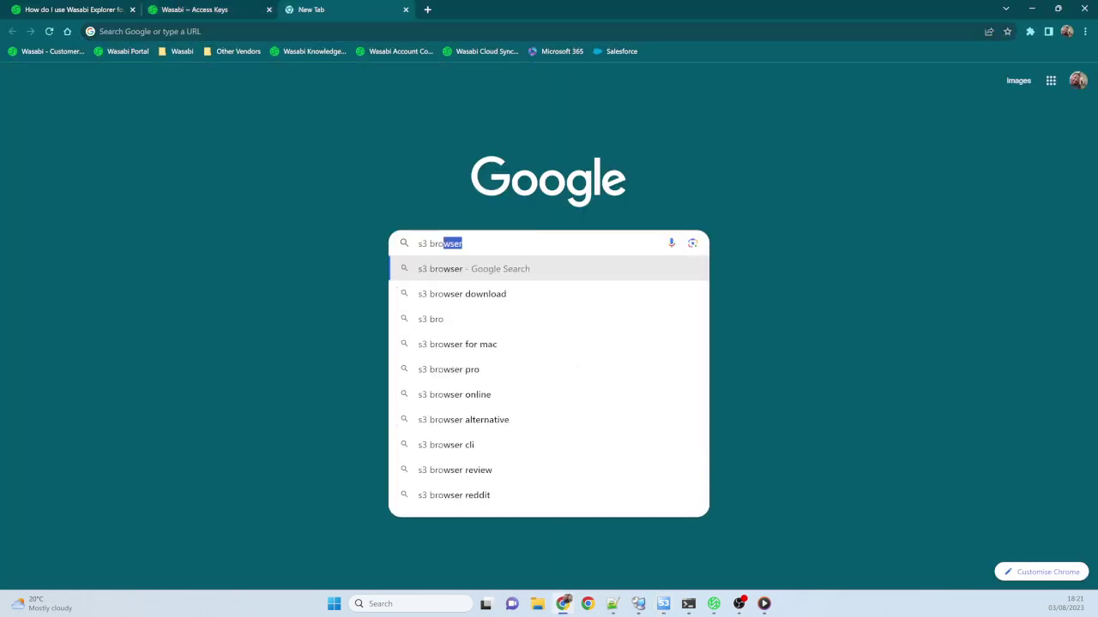
type("wser")
key("Return")
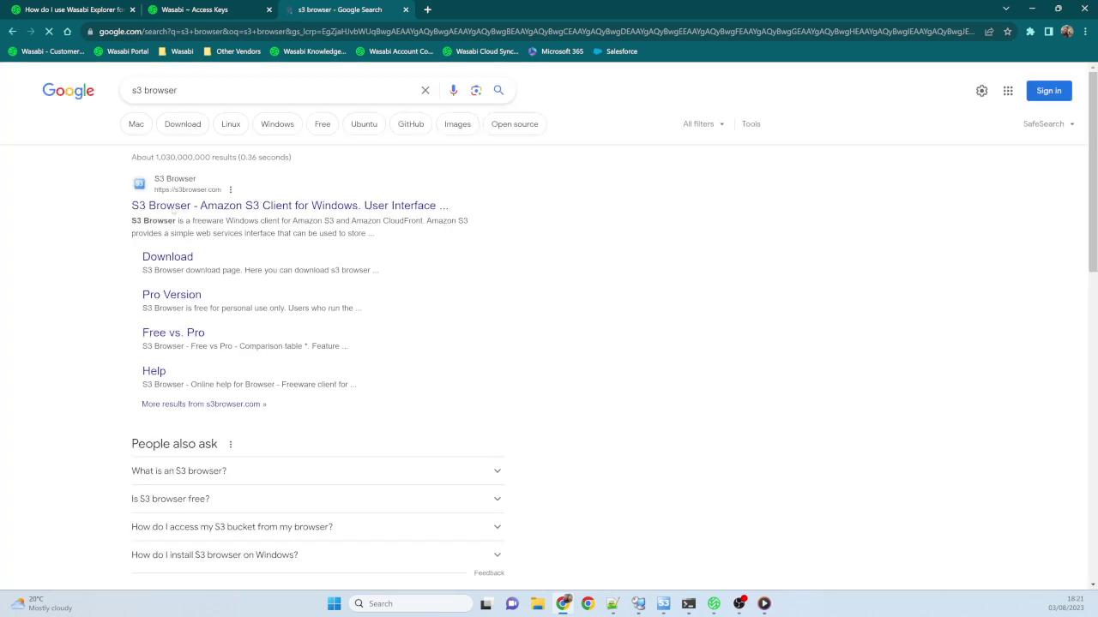
left_click(175, 207)
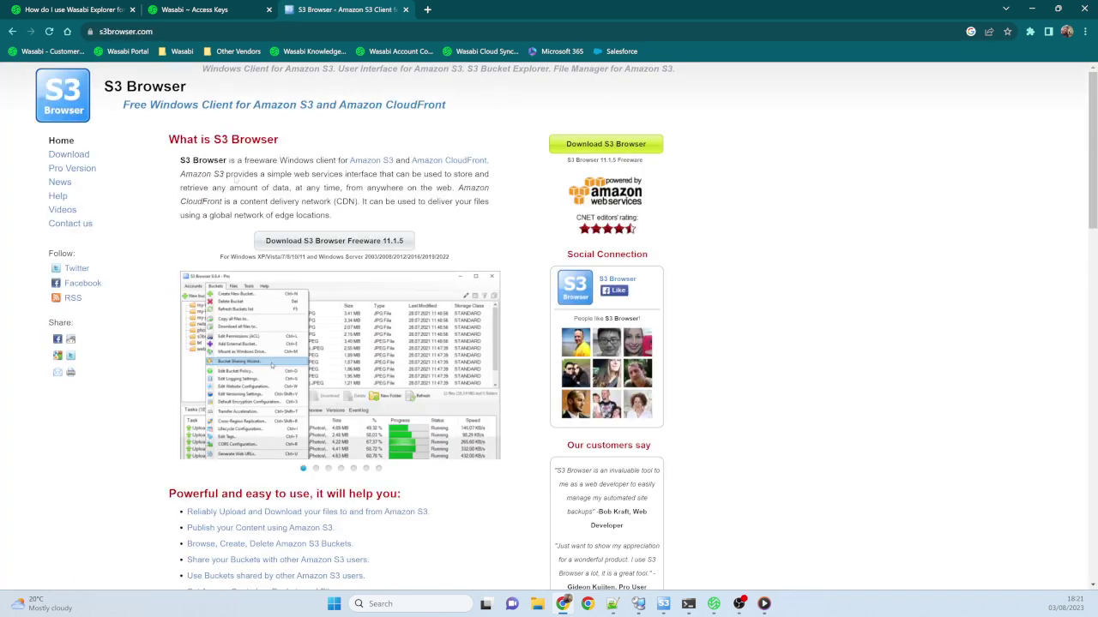
key("ctrl+shift+Tab")
Close the S3 Browser site tab and search the knowledge base for 's3 browser'.
left_click(407, 9)
left_click(86, 10)
scroll(358, 203, "up", 3)
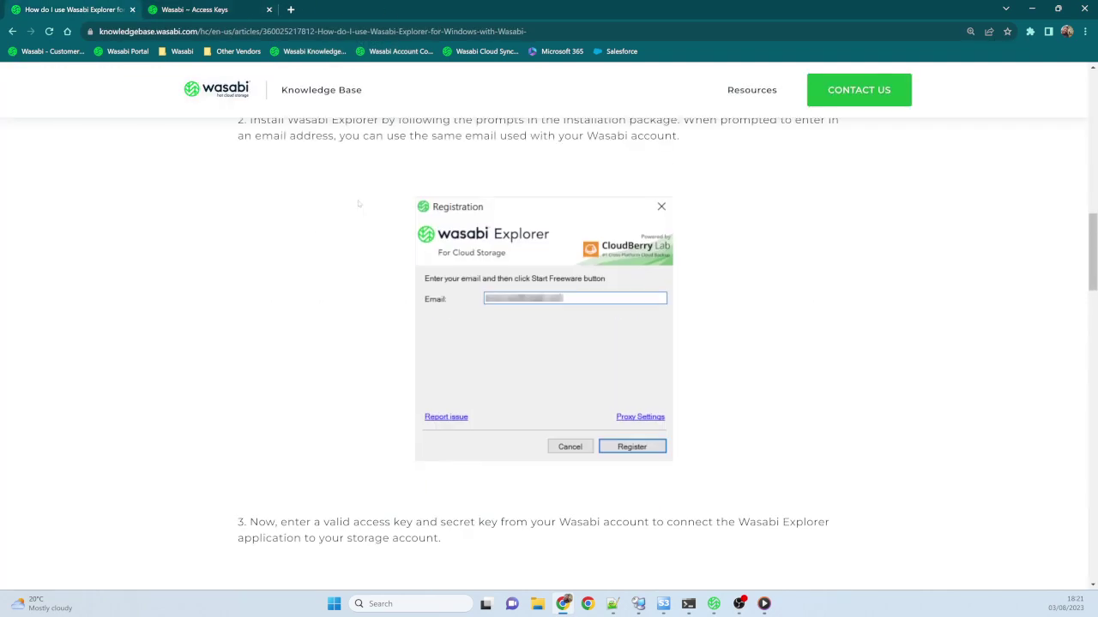
scroll(358, 203, "up", 10)
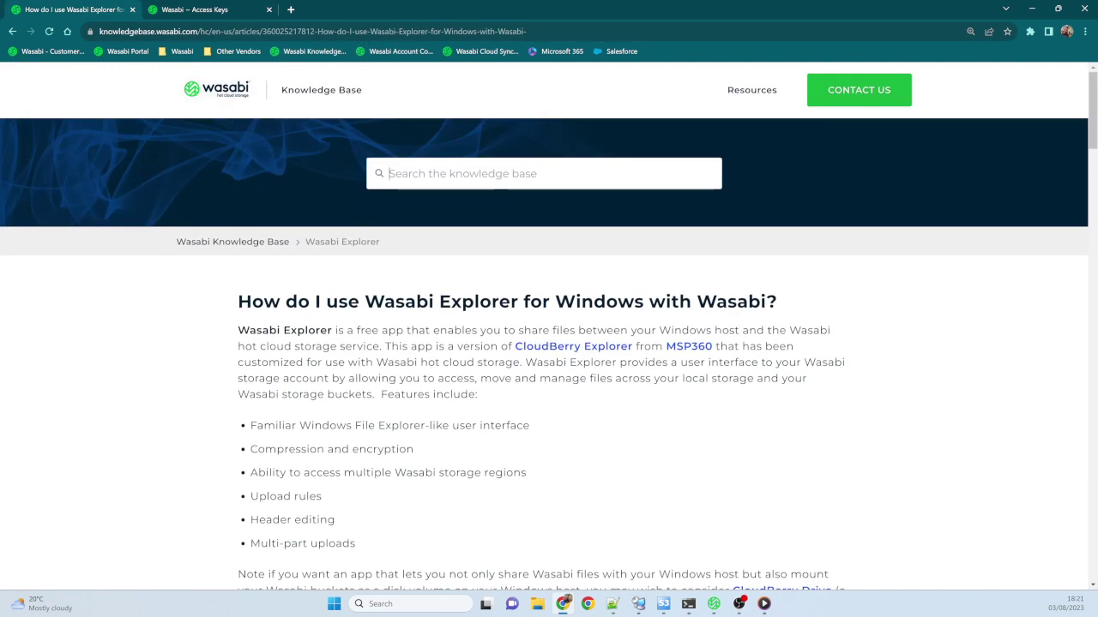
left_click(388, 173)
type("s3 b")
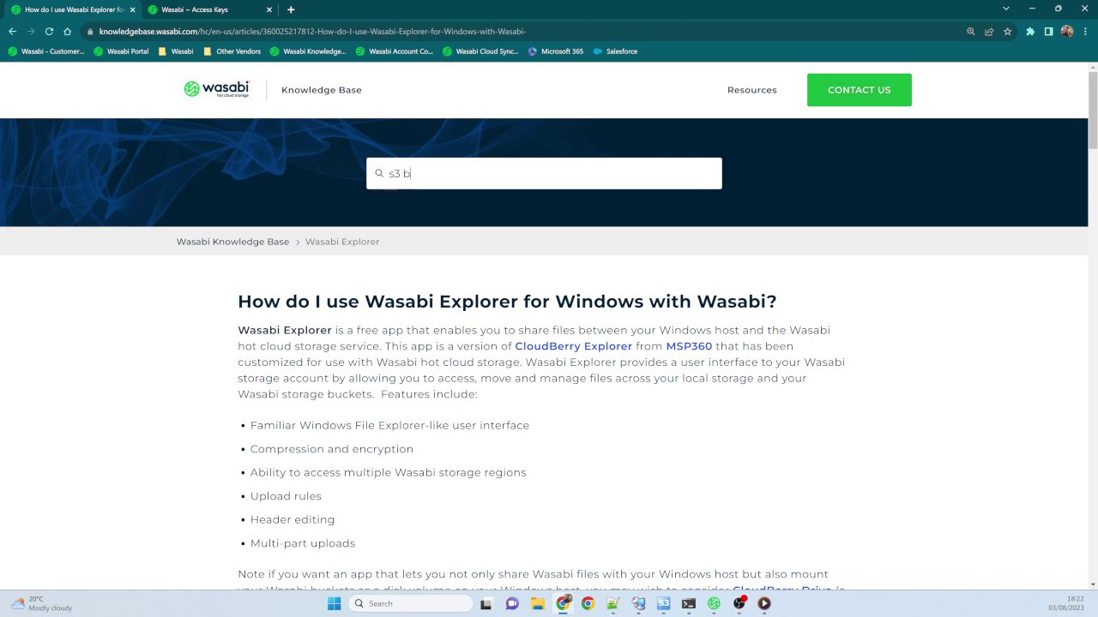
type("rowser")
key("Return")
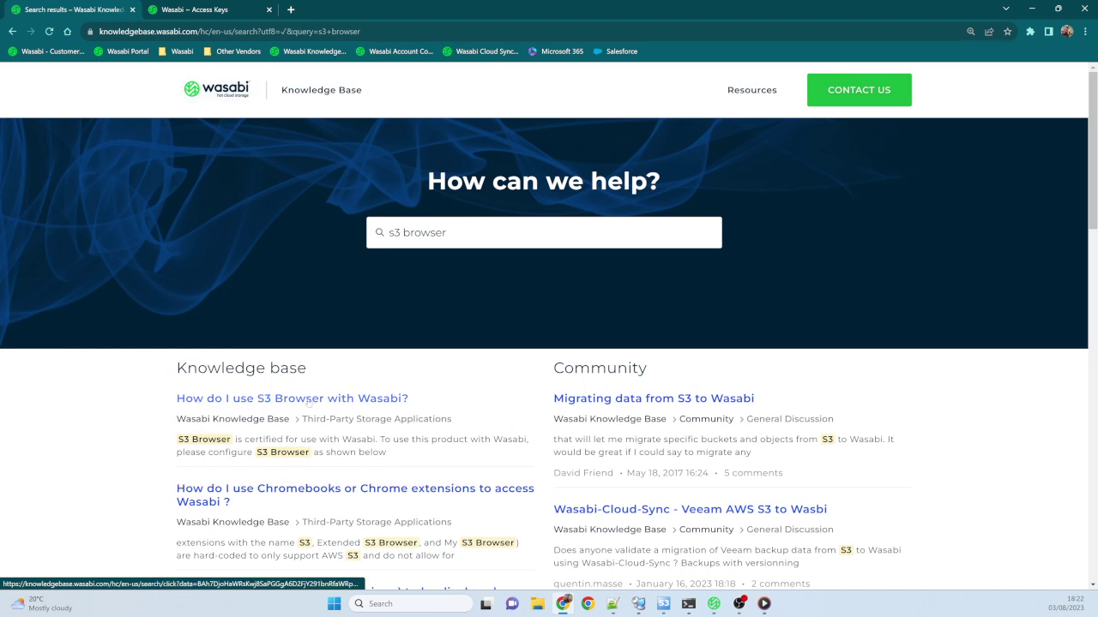
Read the 'How do I use S3 Browser with Wasabi?' article, then minimize Chrome.
left_click(308, 402)
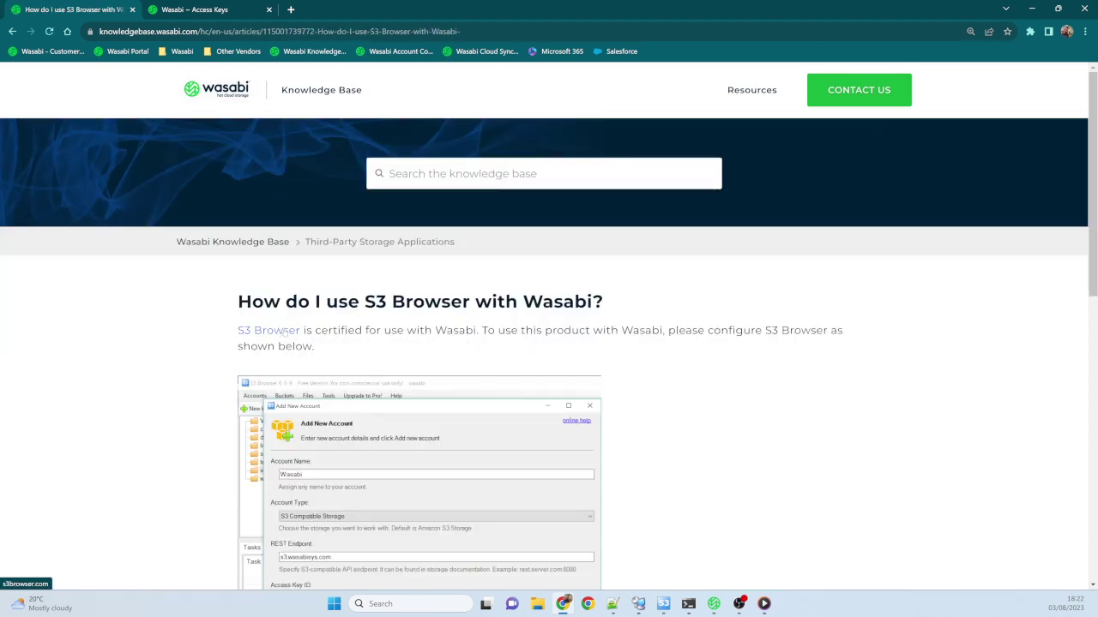
scroll(475, 333, "down", 2)
scroll(476, 333, "down", 1)
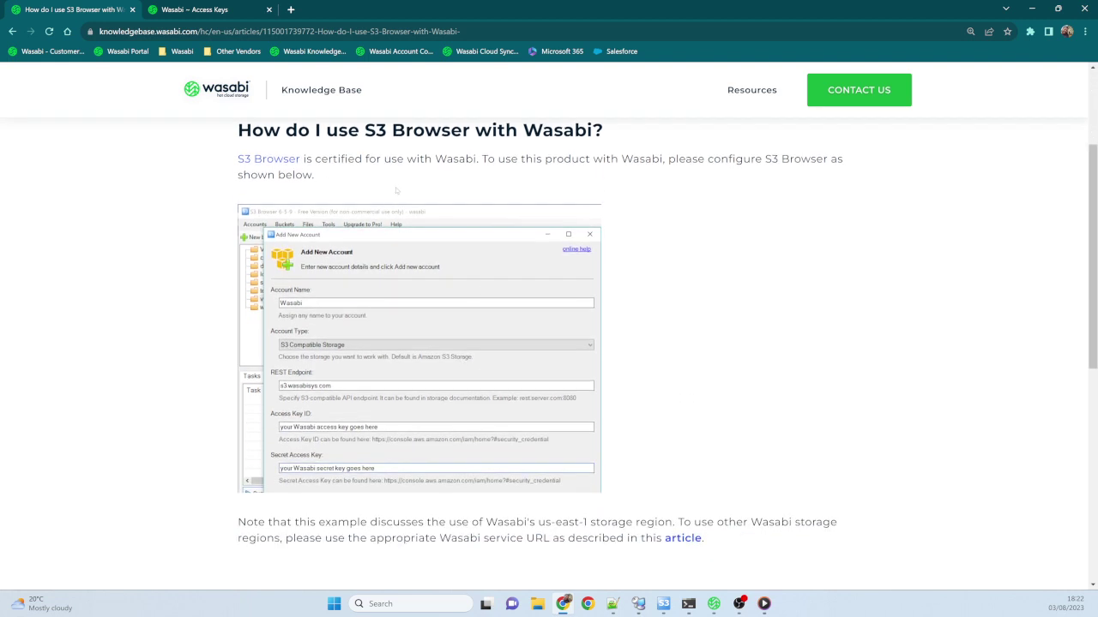
left_click(1031, 9)
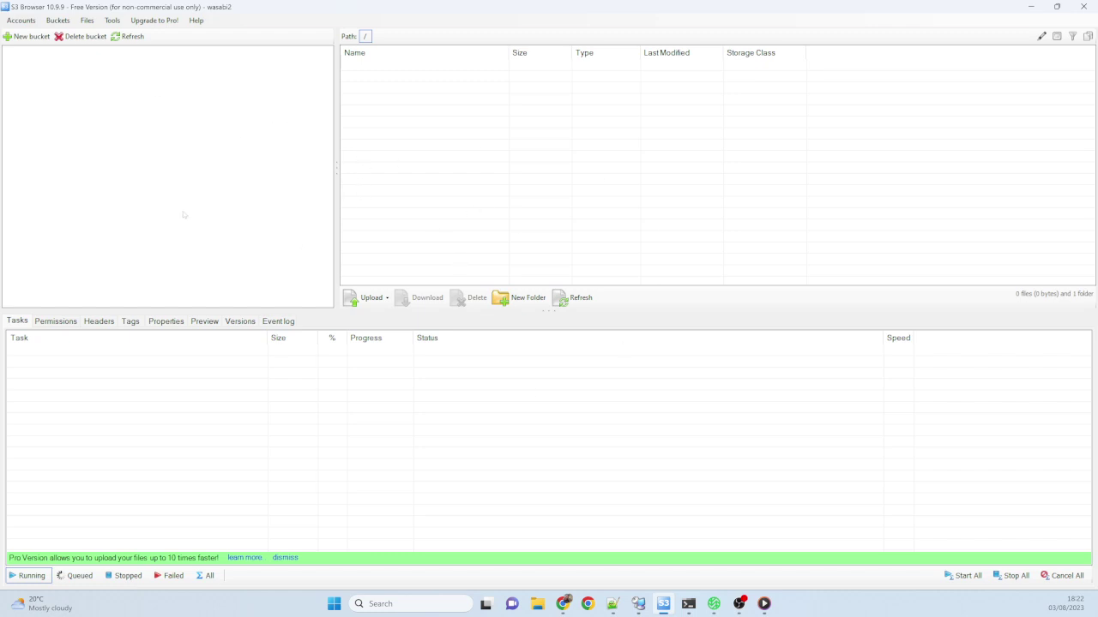
Begin a new S3 Browser account with display name wasabi4 and account type S3 Compatible Storage.
left_click(19, 20)
left_click(41, 34)
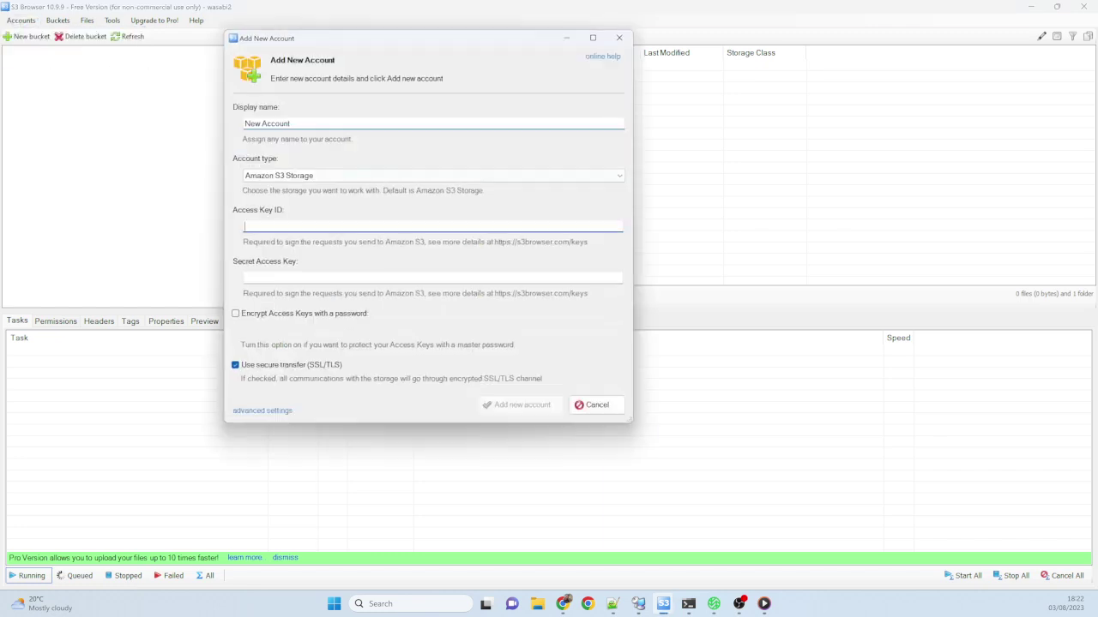
left_click_drag(433, 43, 530, 69)
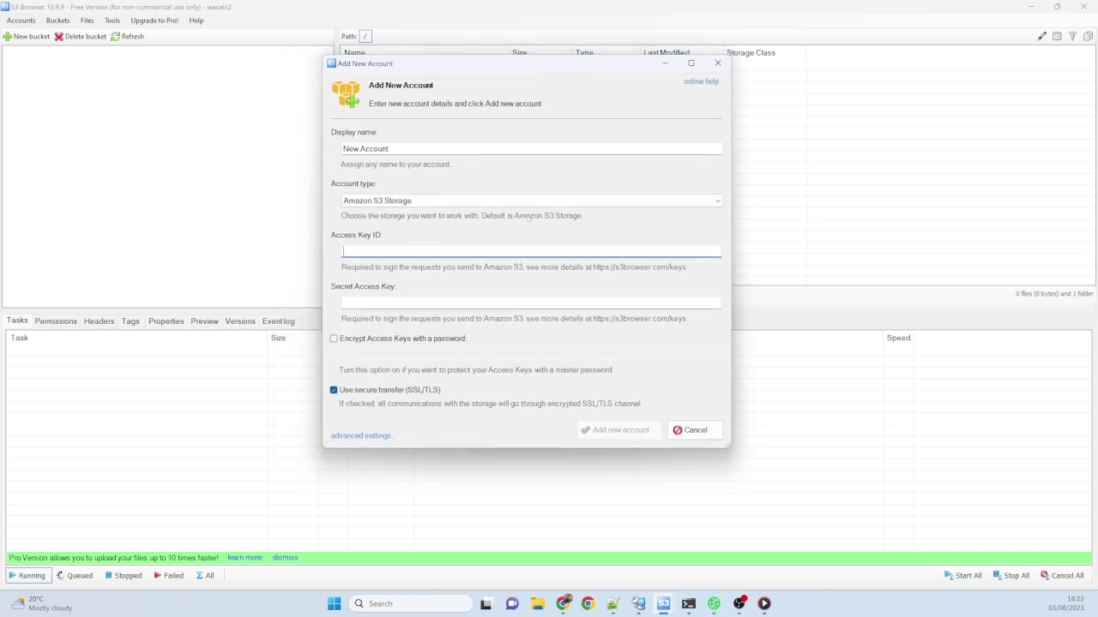
key("shift+Tab")
key("shift+Tab")
type("wasabi")
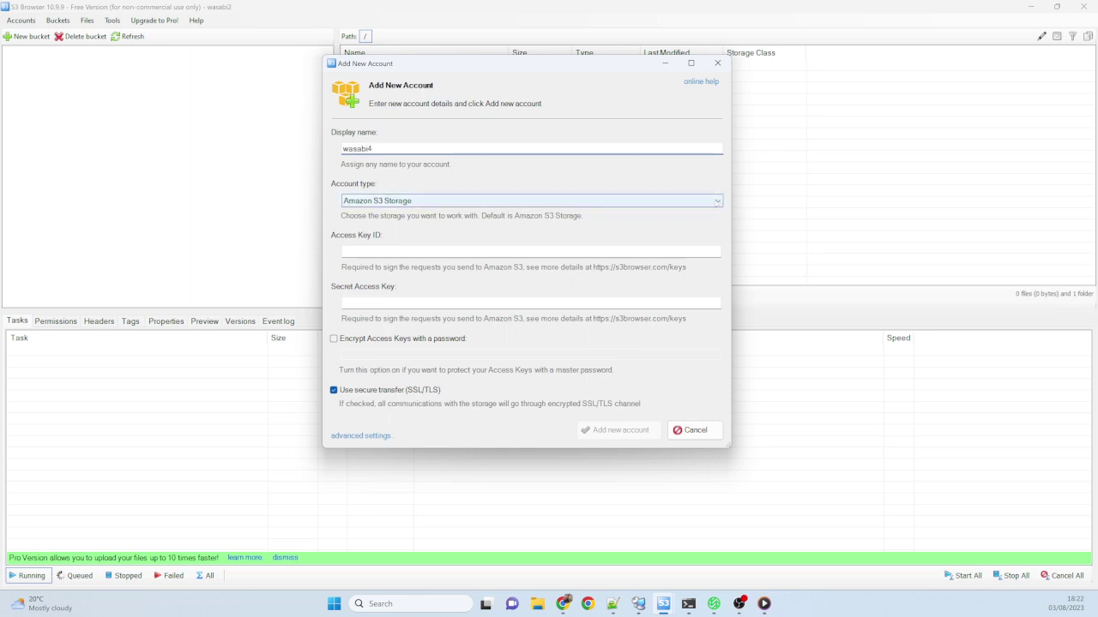
left_click(716, 202)
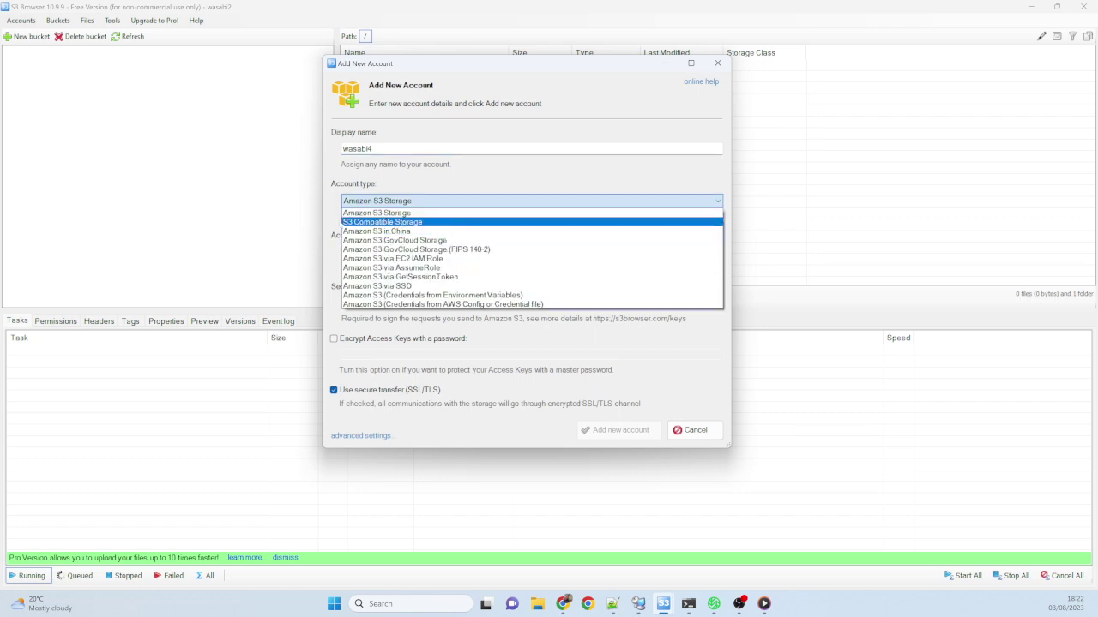
left_click(363, 223)
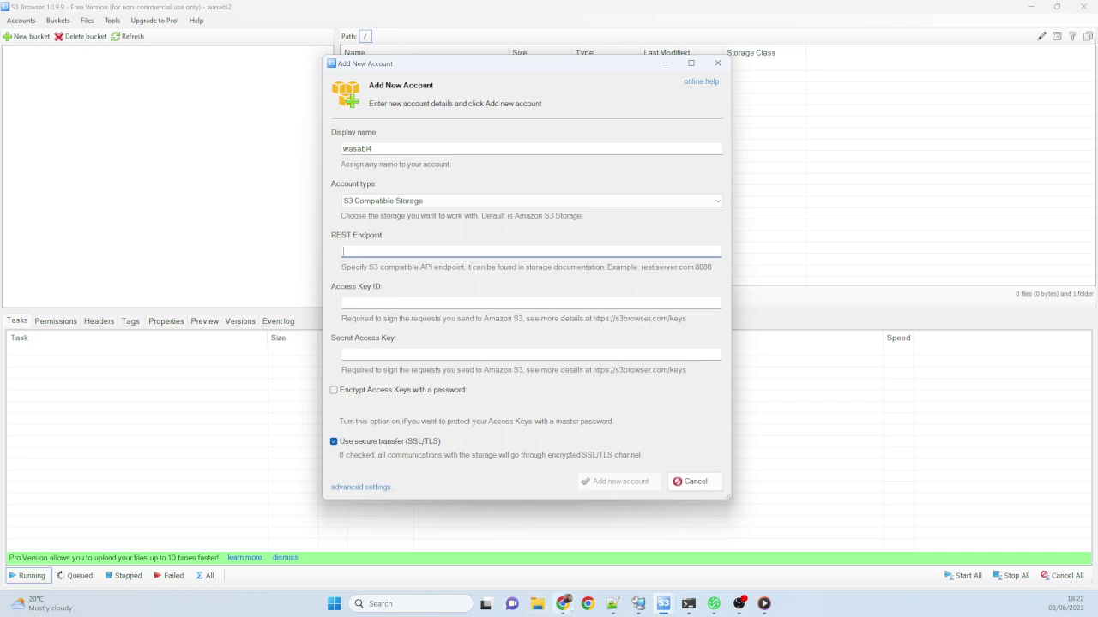
Search the Wasabi Knowledge Base for 'url' and open the service URLs article.
mouse_move(564, 604)
left_click(562, 544)
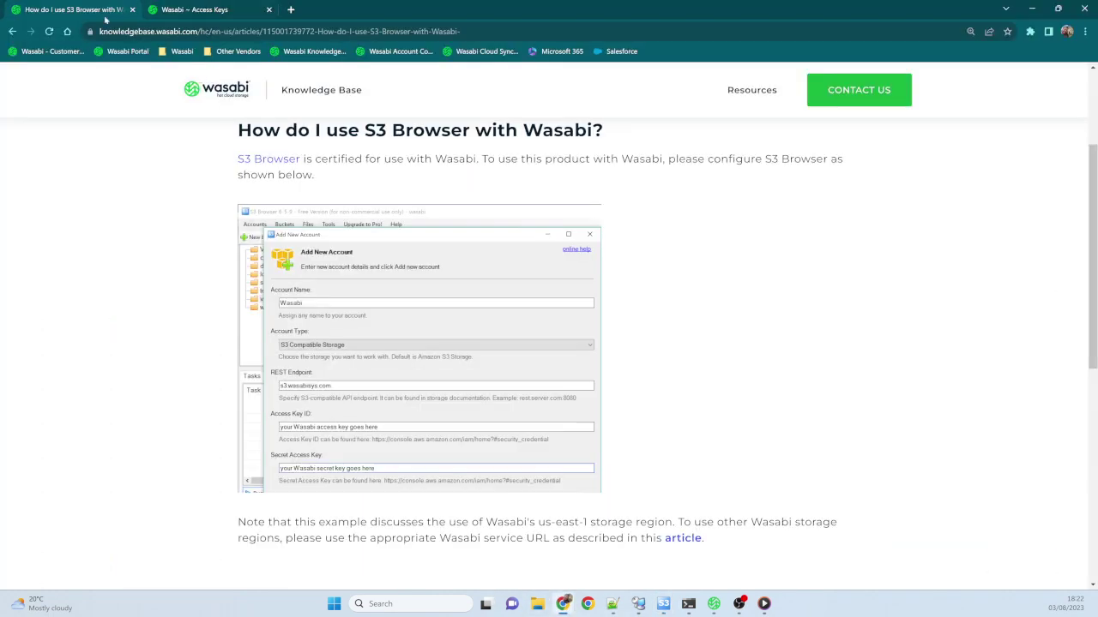
scroll(350, 259, "up", 2)
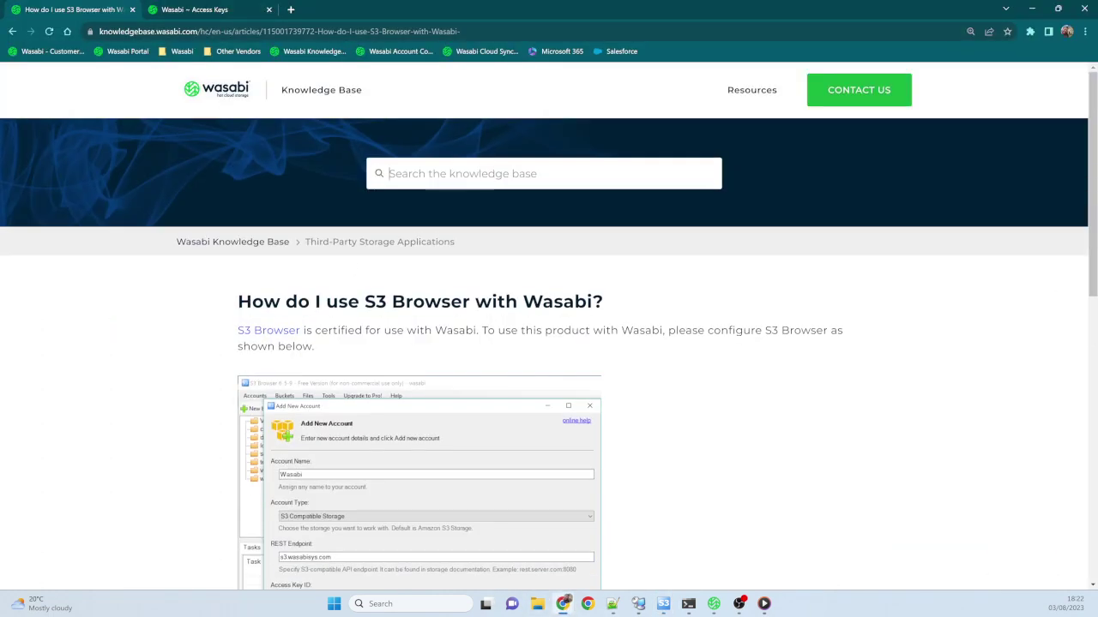
left_click(390, 173)
type("url")
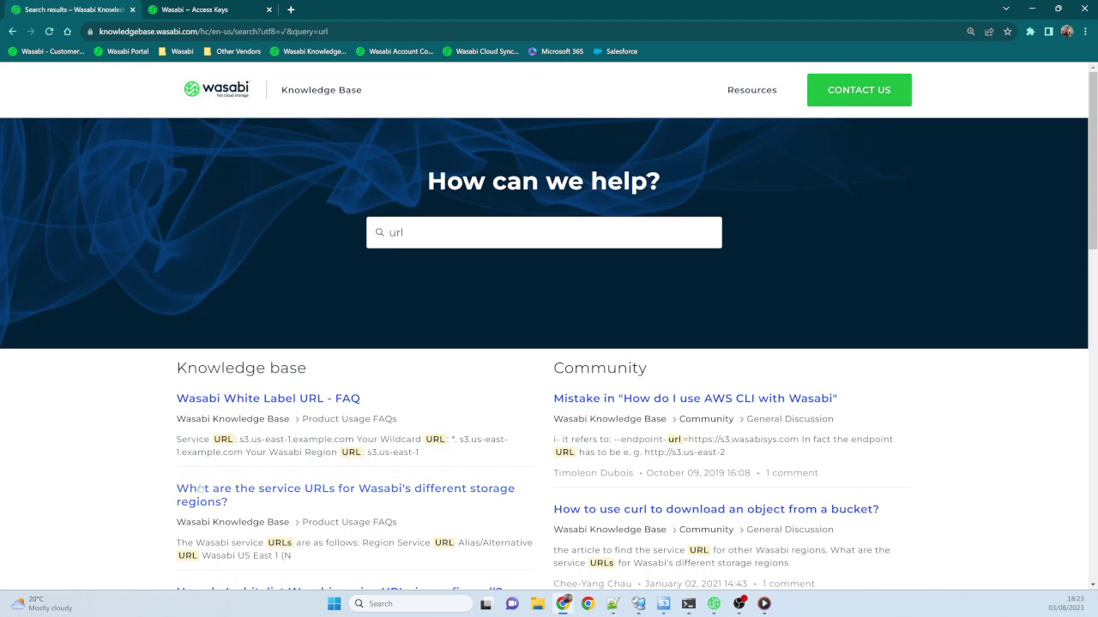
scroll(296, 480, "down", 2)
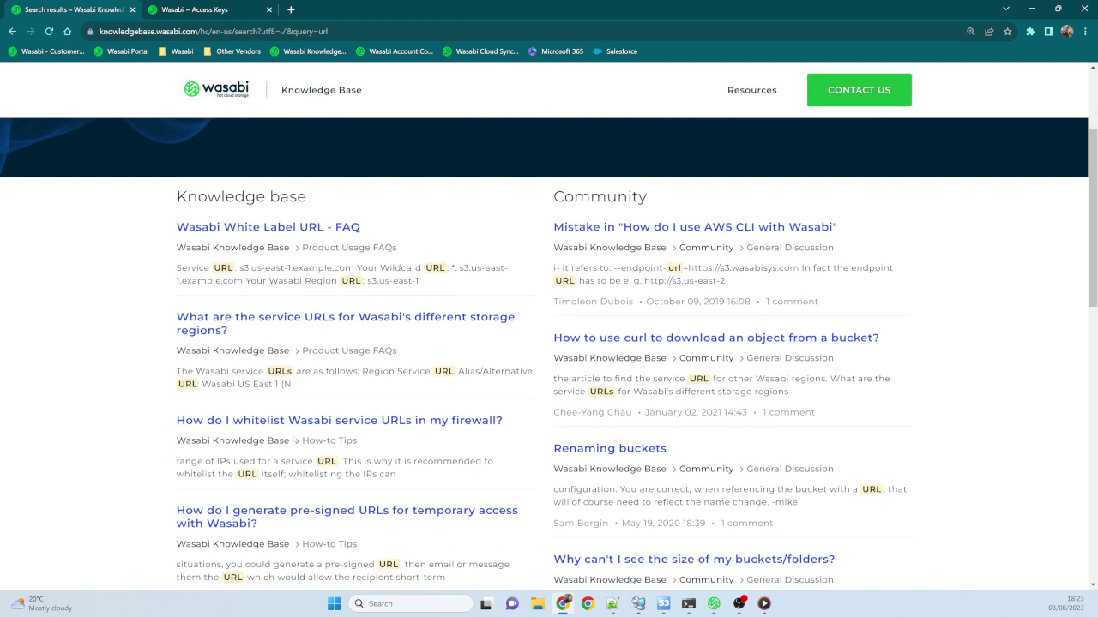
left_click(308, 319)
Select the EU West 1 (London) endpoint s3.eu-west-1.wasabisys.com for copying.
scroll(541, 306, "down", 2)
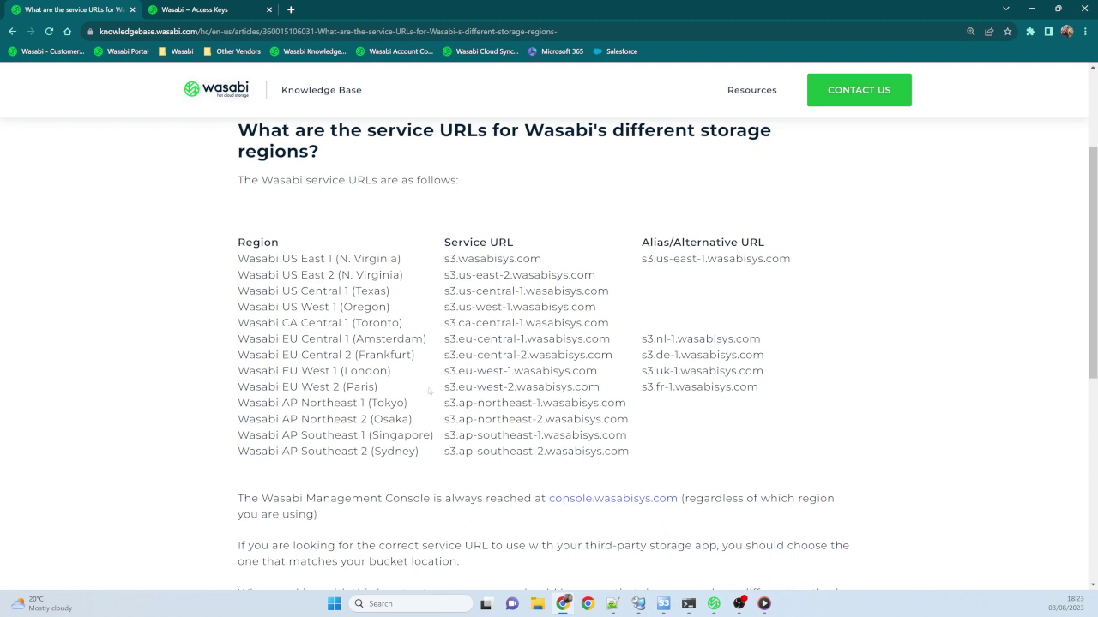
left_click_drag(237, 371, 781, 375)
left_click_drag(443, 375, 598, 374)
key("ctrl+c")
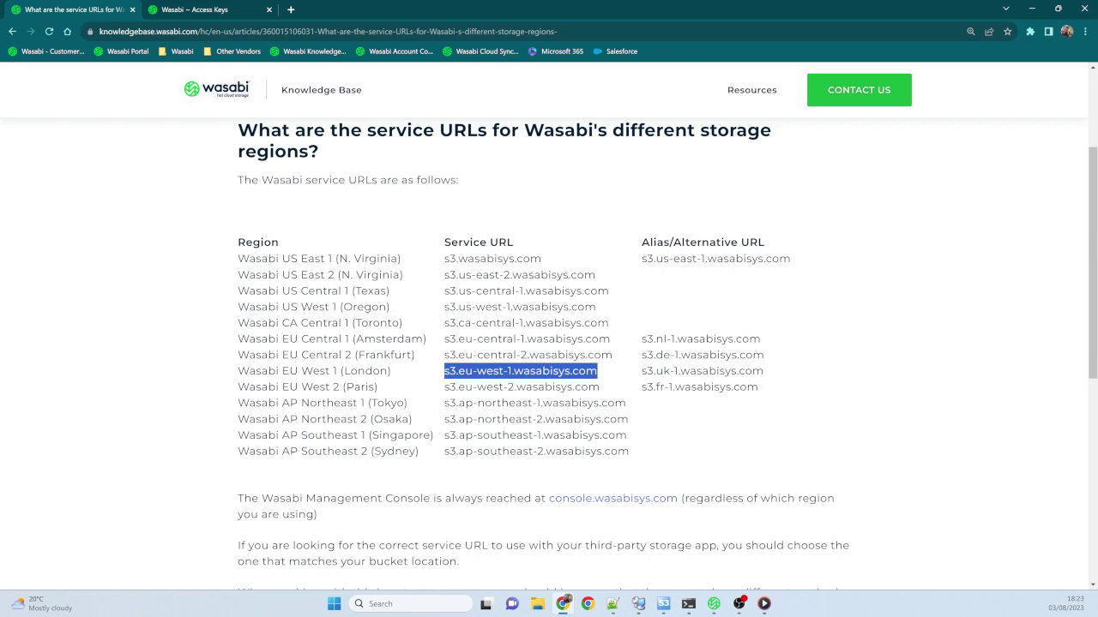
Paste s3.eu-west-1.wasabisys.com into the REST Endpoint field, removing the stray leading space.
key("alt+Tab")
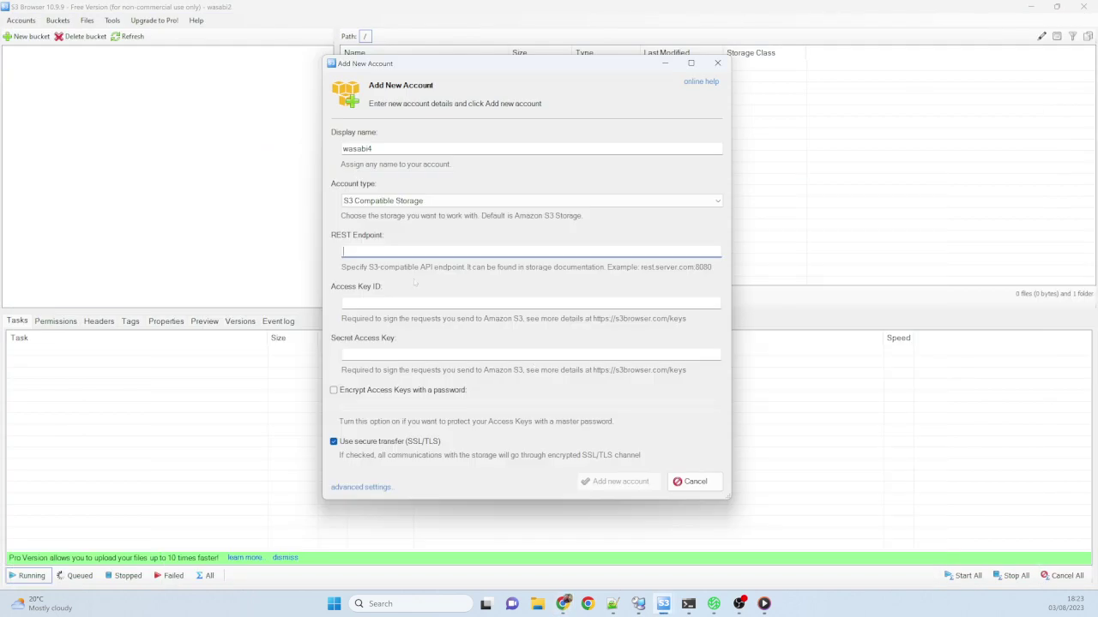
key("ctrl+v")
key("BackSpace")
Paste the account's access key ID and secret access key into the form.
key("alt+Tab")
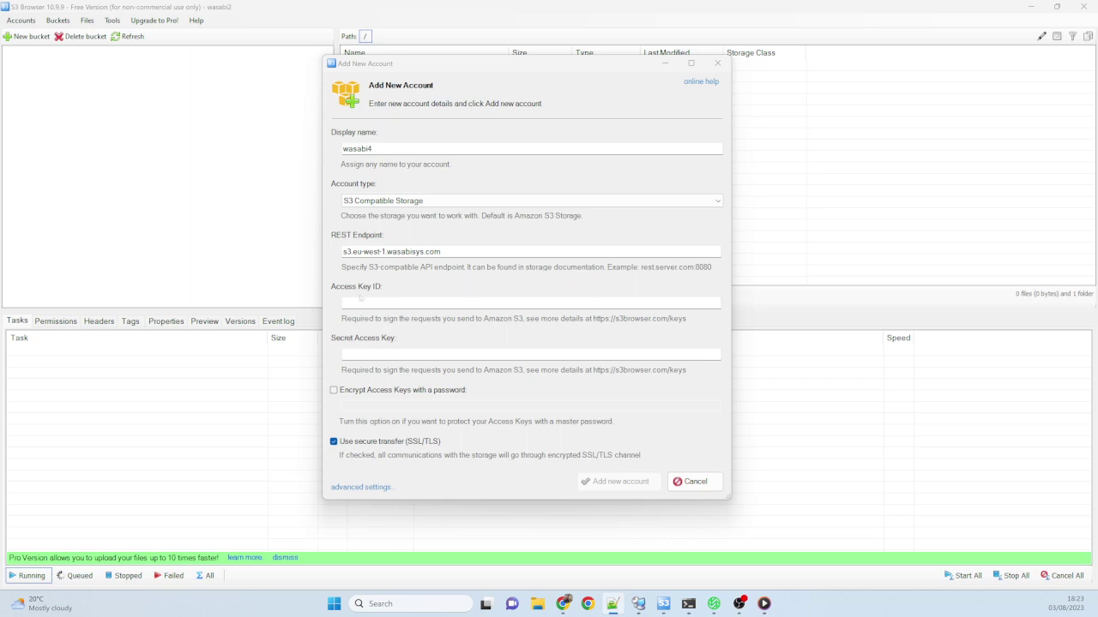
left_click(367, 300)
key("ctrl+v")
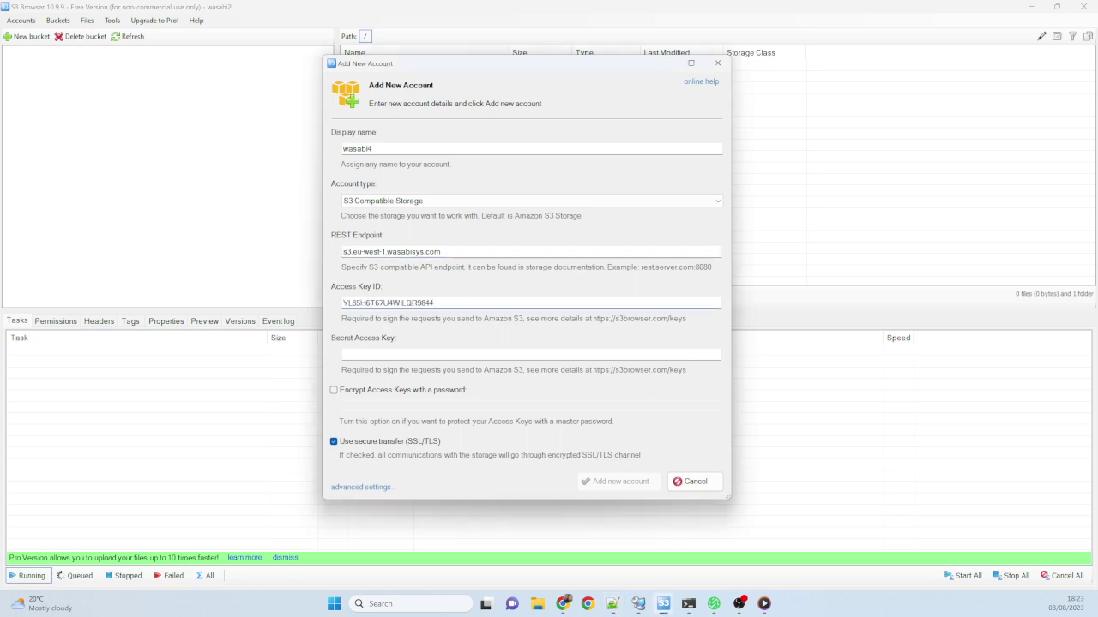
key("alt+Tab")
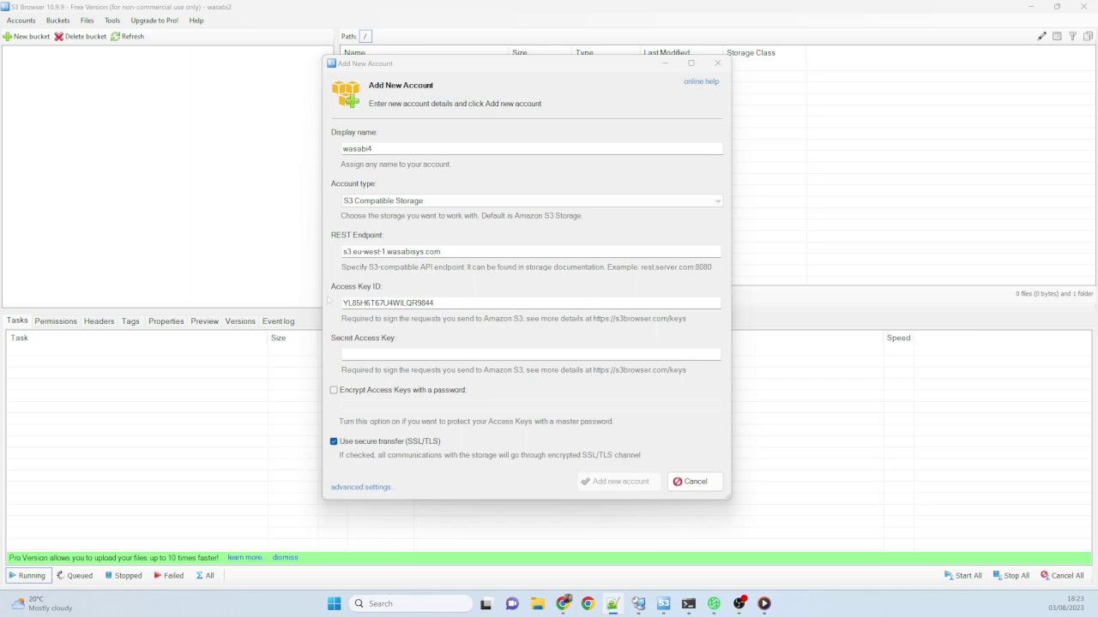
left_click(498, 355)
key("ctrl+v")
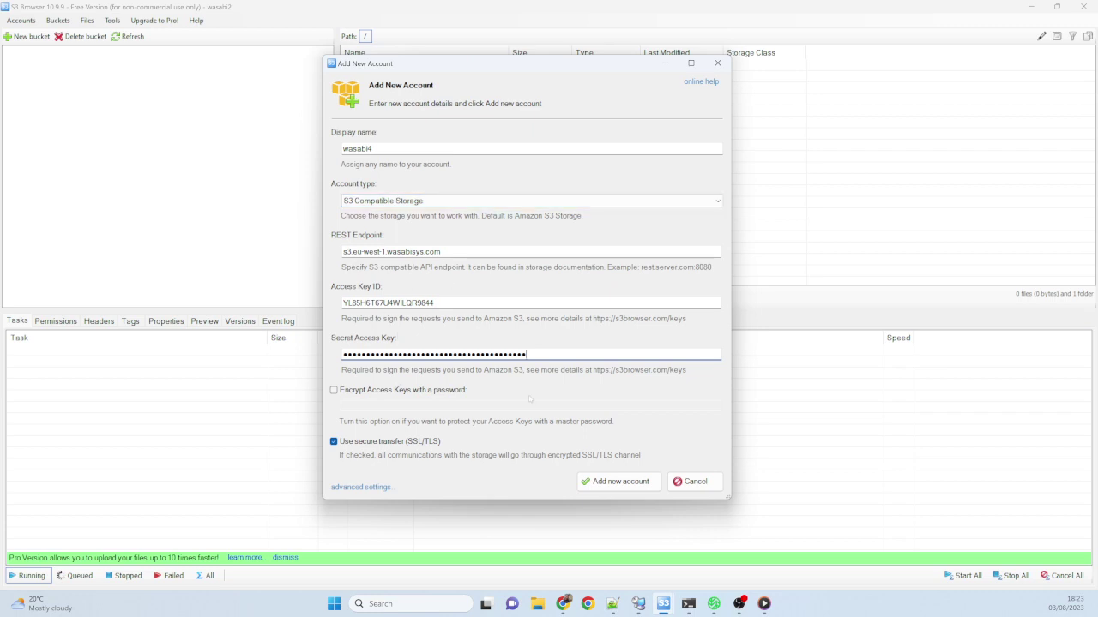
Add the wasabi4 account, refresh the bucket list and browse nsexplorer3's Docs folder.
left_click(619, 482)
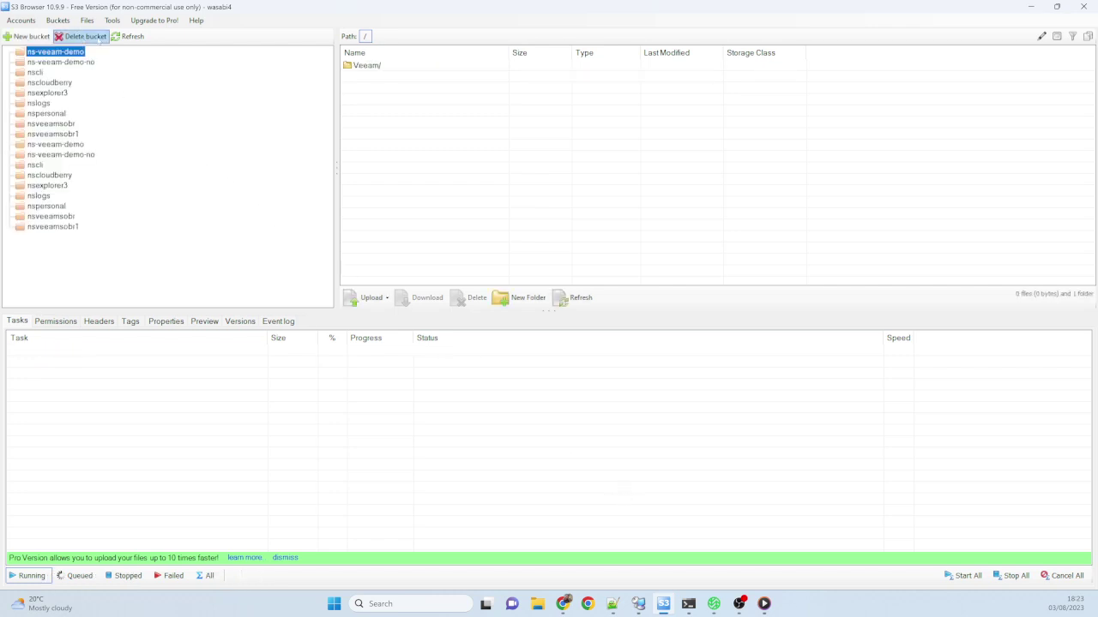
left_click(127, 36)
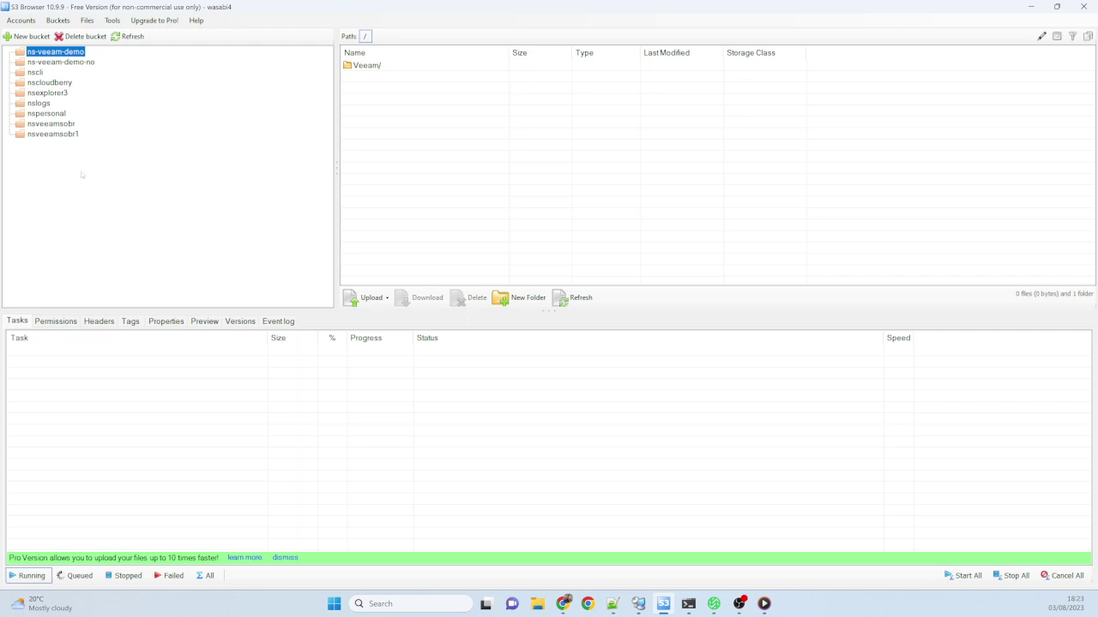
left_click(55, 94)
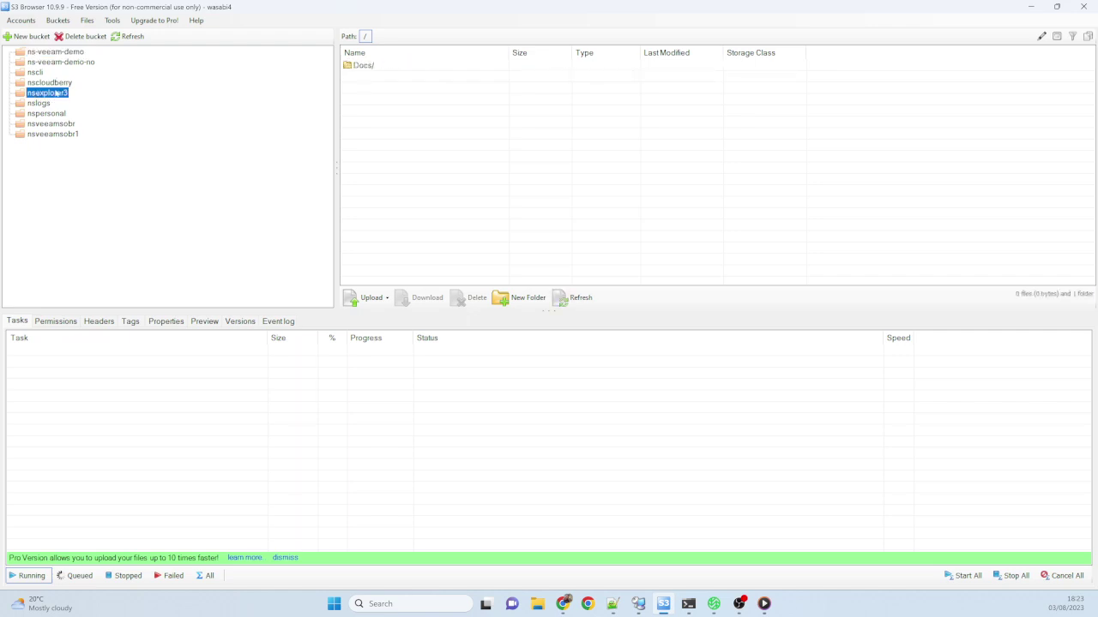
double_click(362, 65)
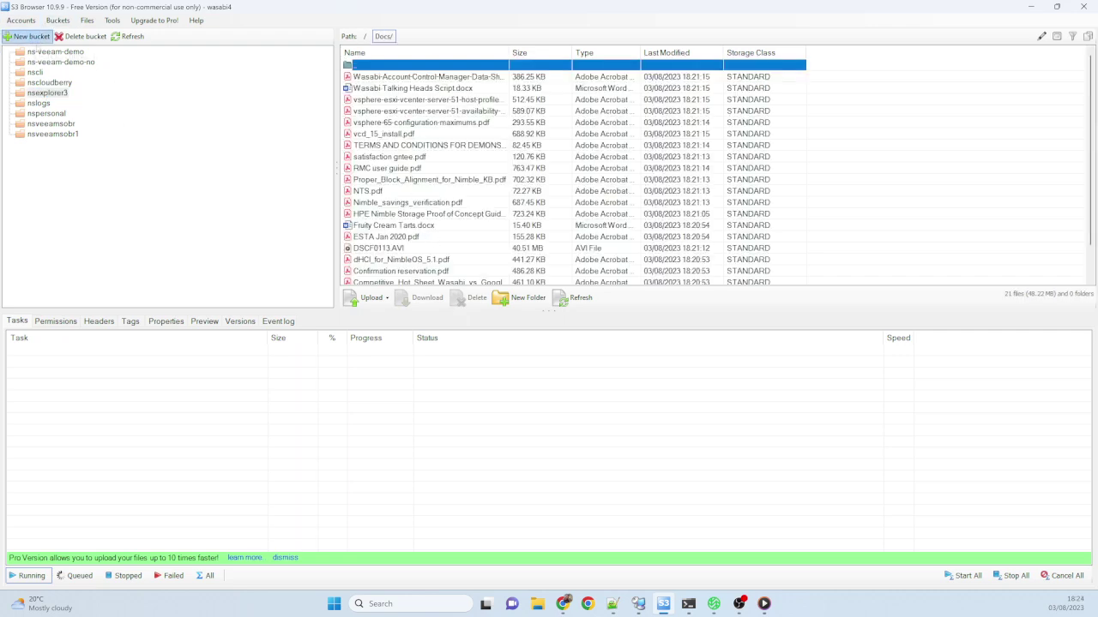
Create a bucket named nss3browser in the Default Region.
left_click(32, 36)
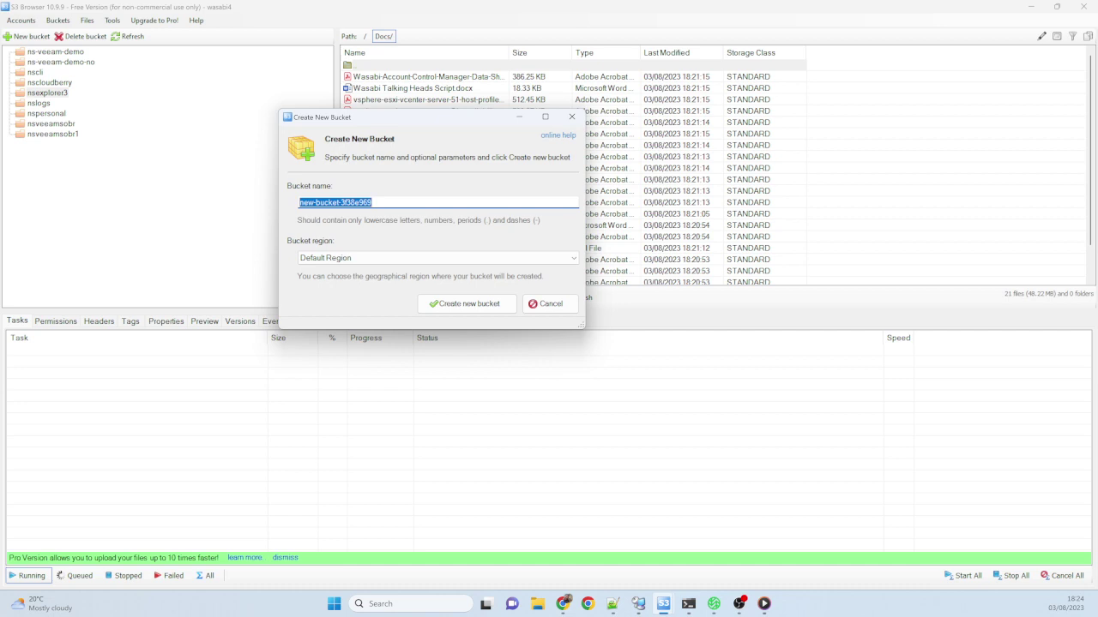
type("ns")
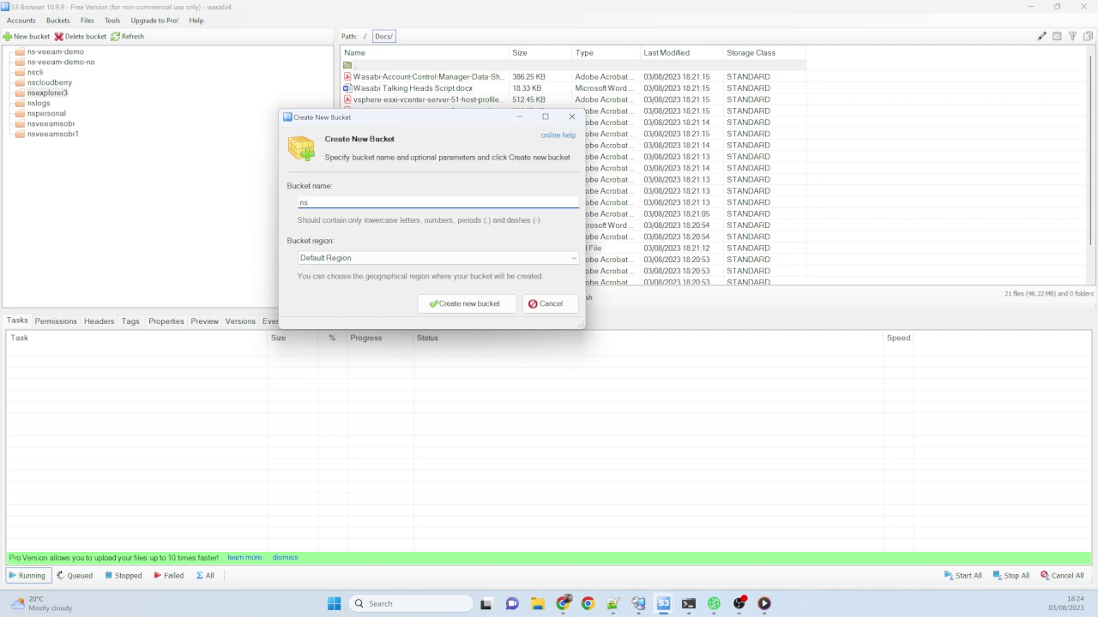
type("s3browser")
left_click(369, 258)
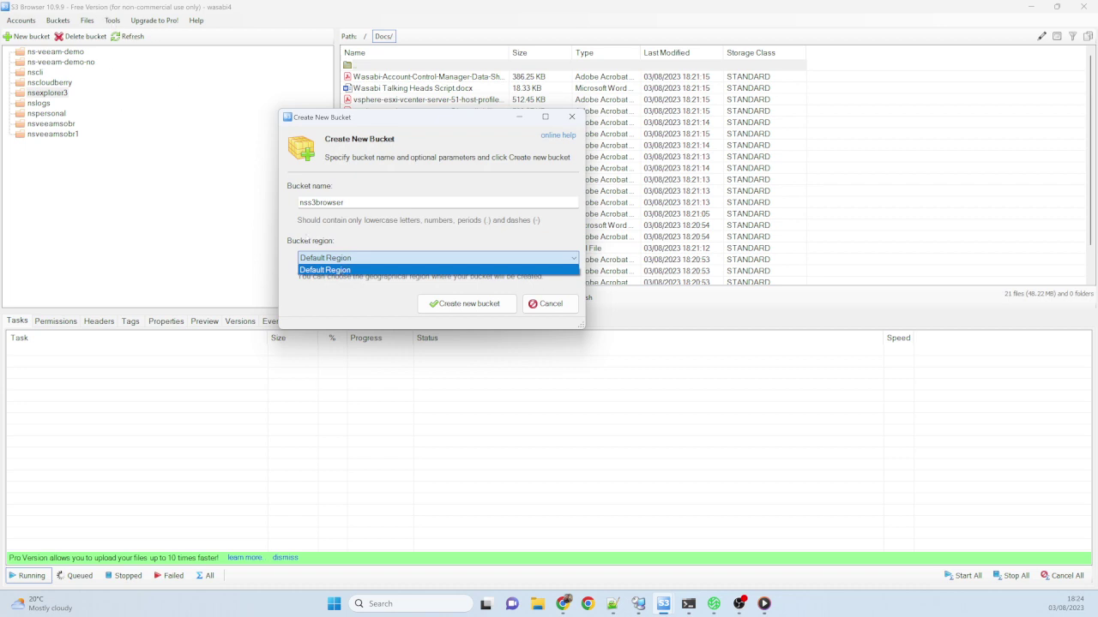
left_click(472, 305)
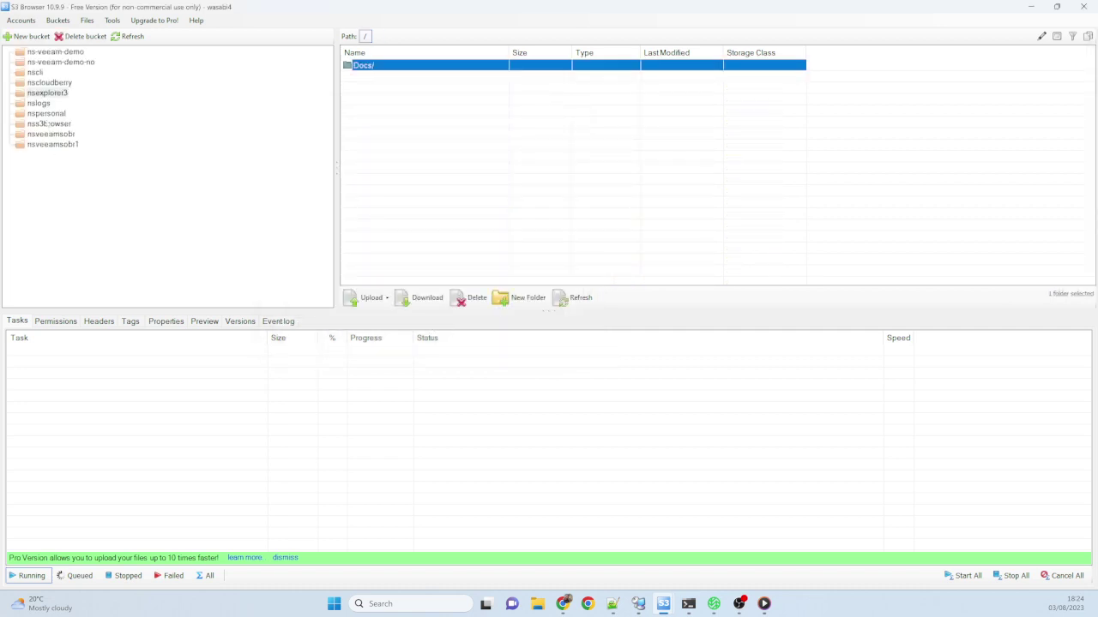
Upload the local Desktop\scratch\Docs folder into the nss3browser bucket.
left_click(44, 123)
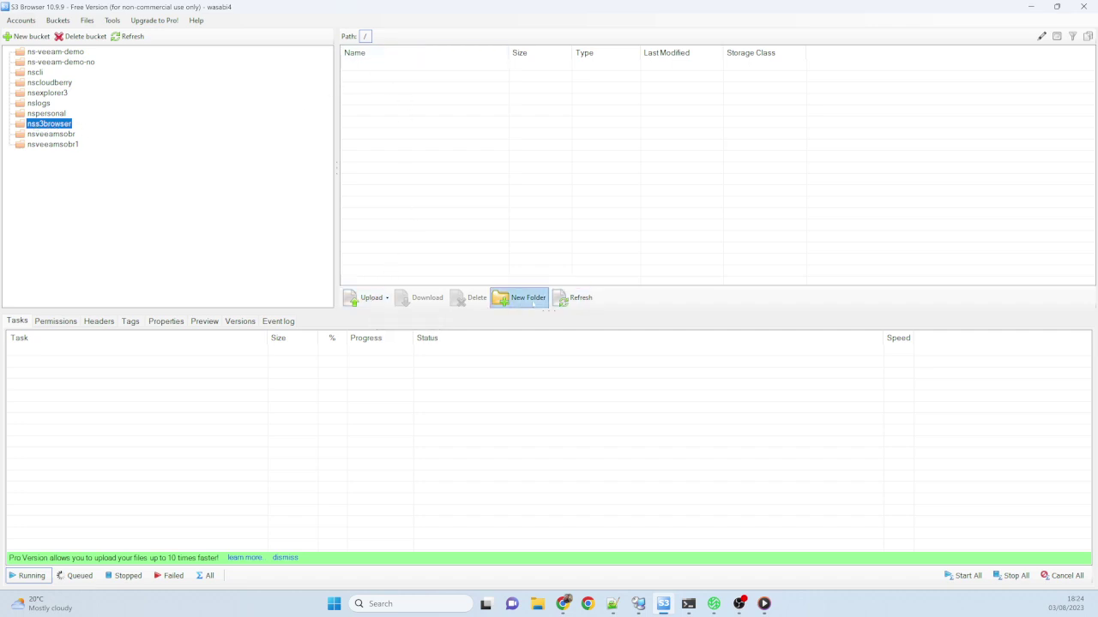
left_click(369, 298)
left_click(399, 276)
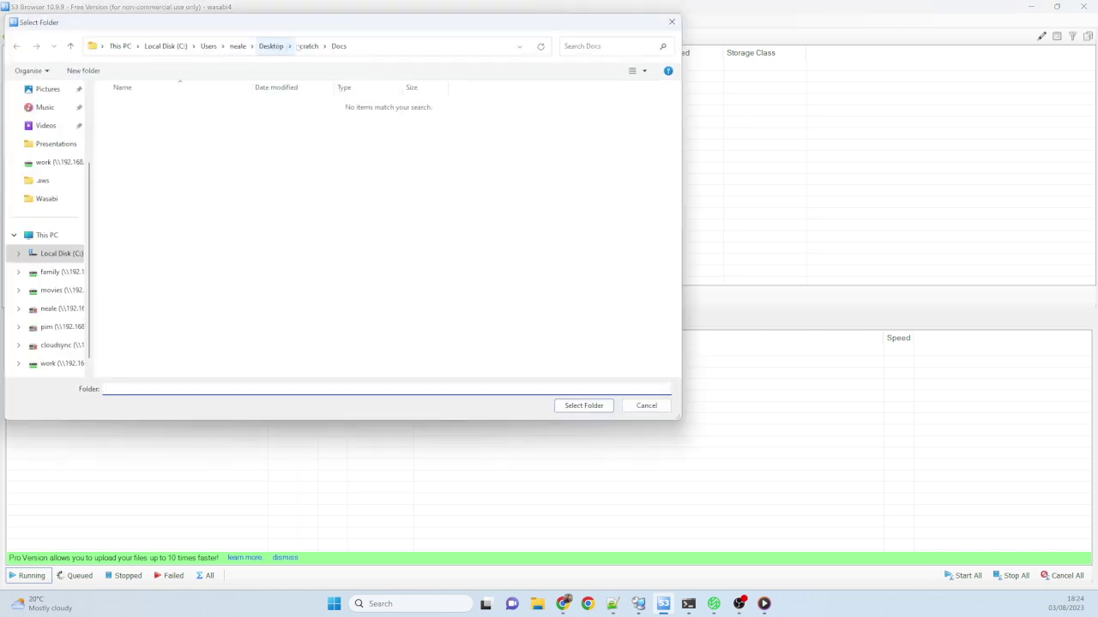
left_click(307, 46)
left_click(125, 106)
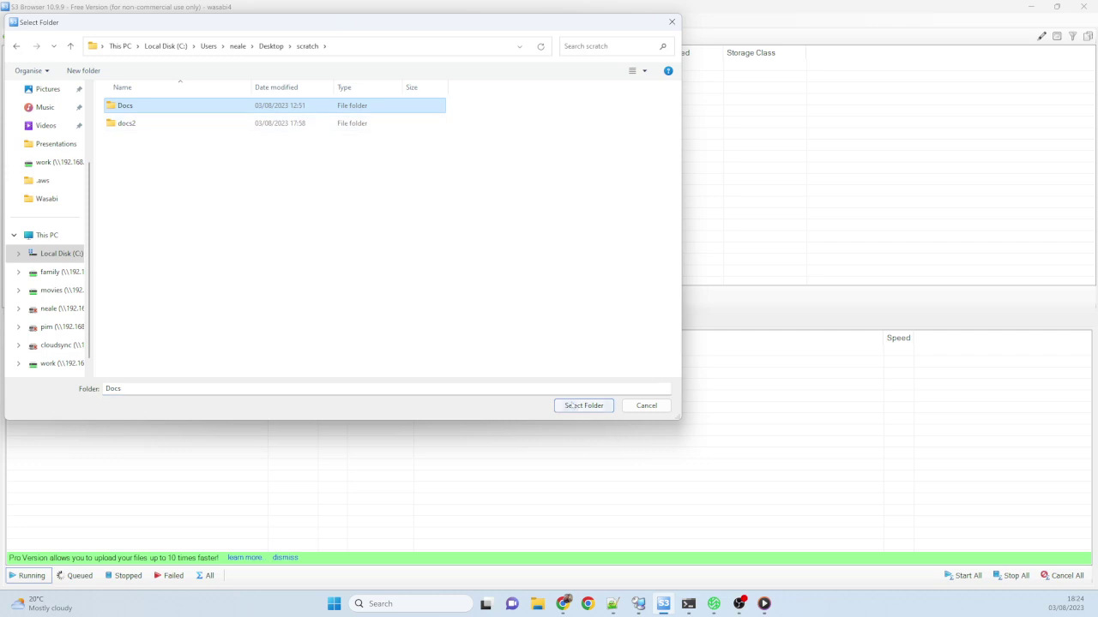
left_click(584, 406)
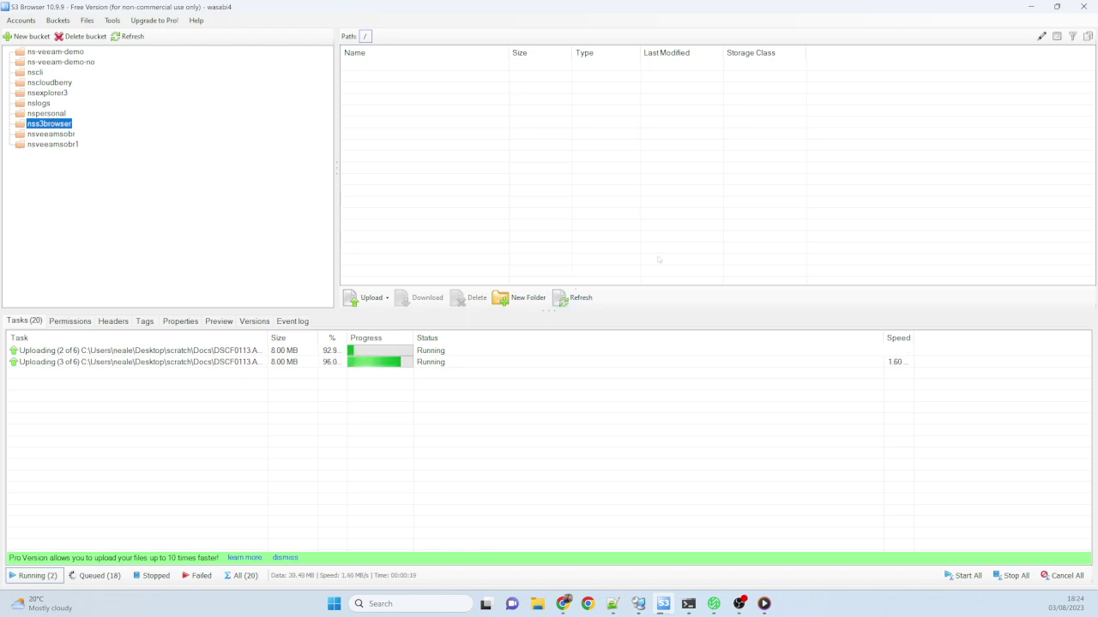
Refresh nss3browser and open the uploaded Docs folder to view its files.
left_click(126, 37)
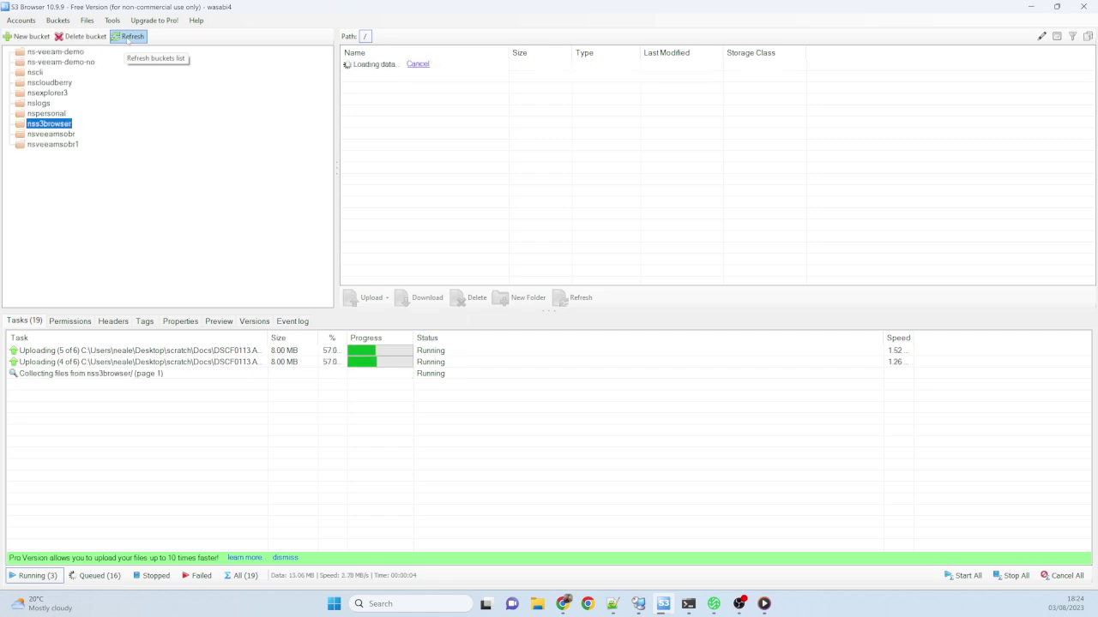
key("Tab")
key("Return")
left_click(131, 36)
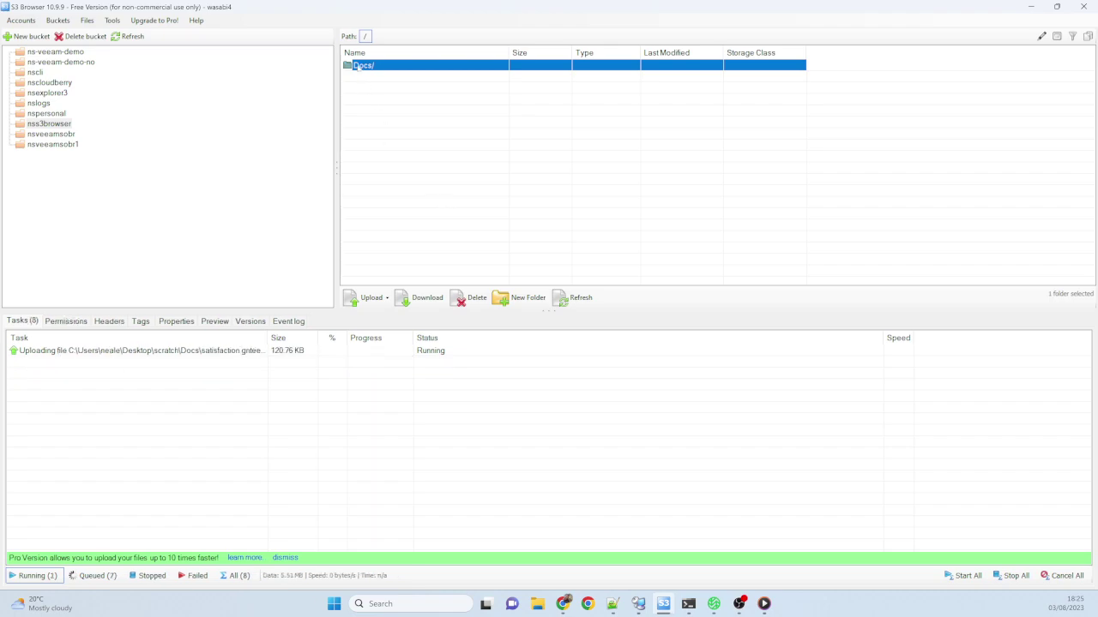
double_click(363, 66)
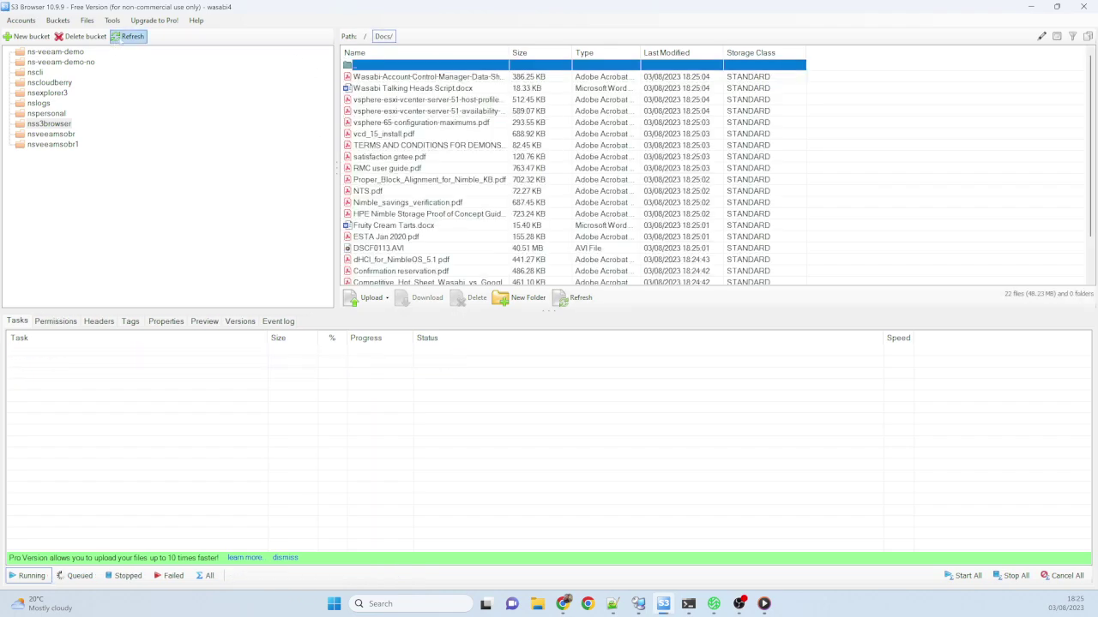
Refresh Docs to list all 22 files and download vcd_15_install.pdf to the scratch folder.
left_click(131, 36)
double_click(369, 66)
left_click(384, 135)
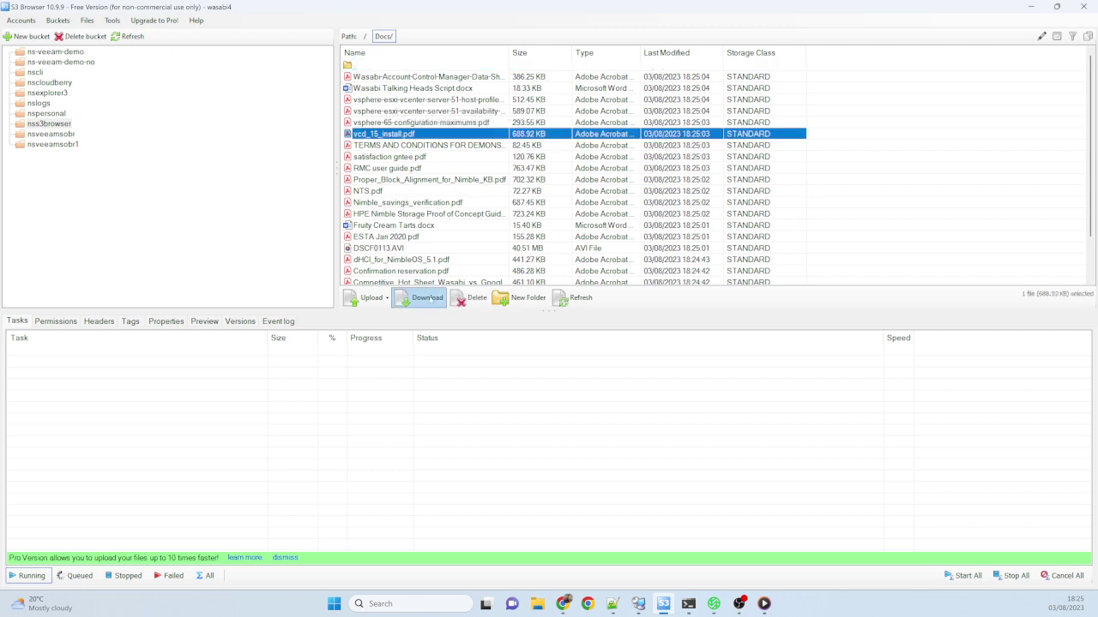
left_click(420, 298)
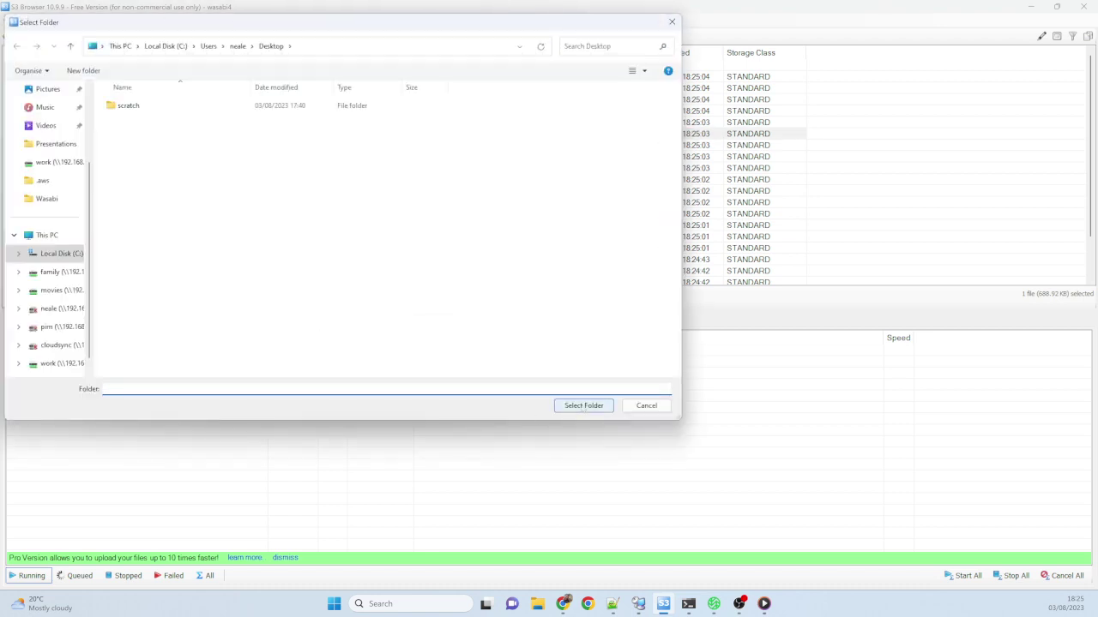
double_click(128, 106)
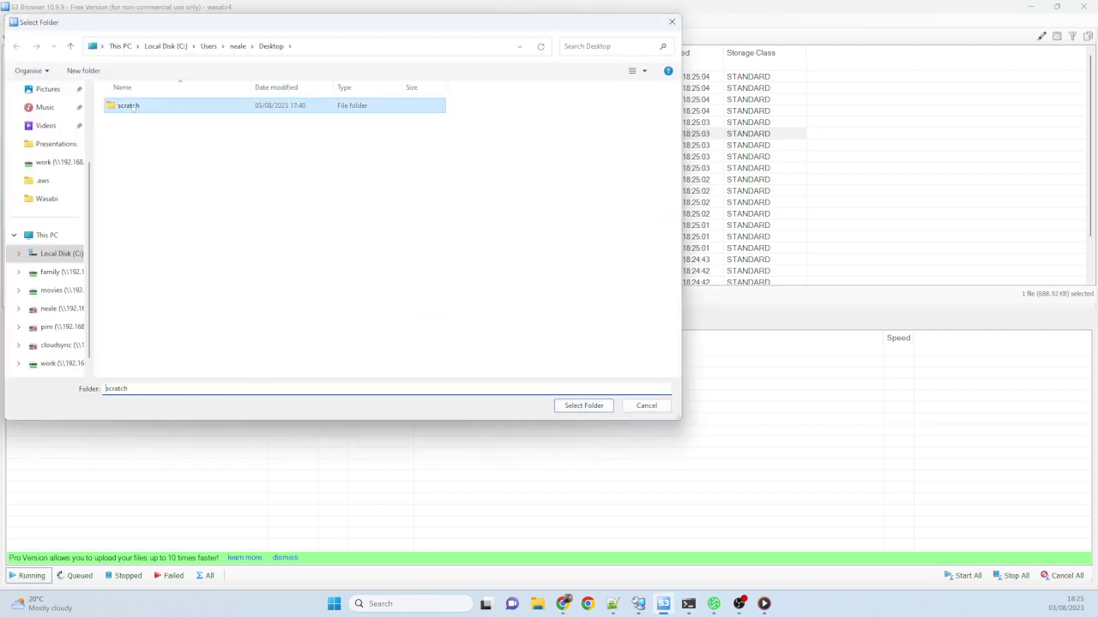
left_click(577, 409)
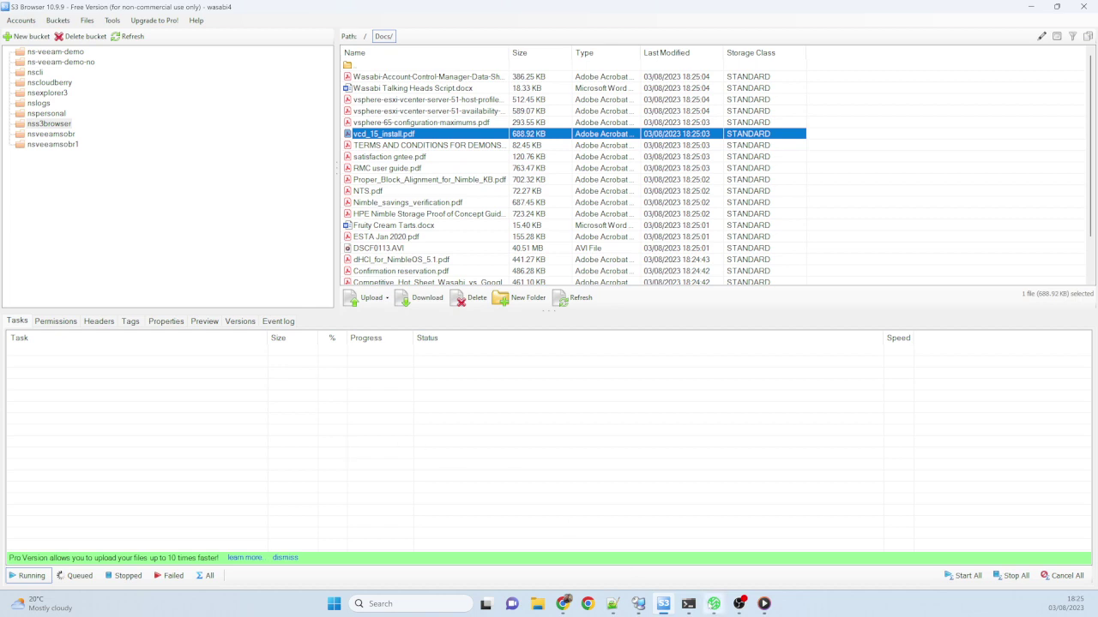
left_click(714, 604)
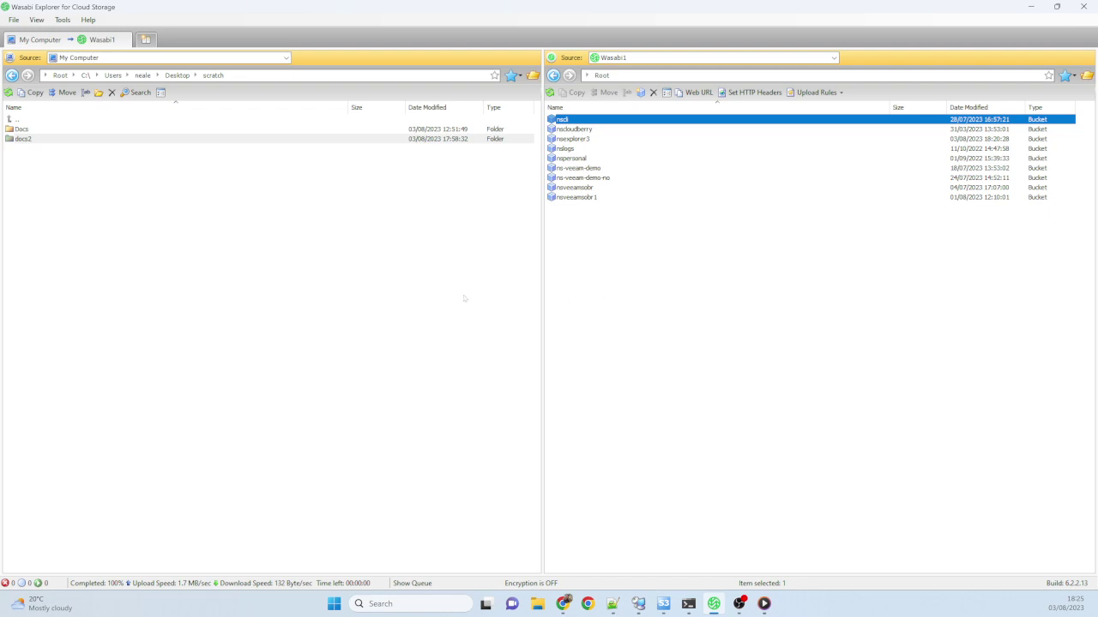
left_click(1030, 6)
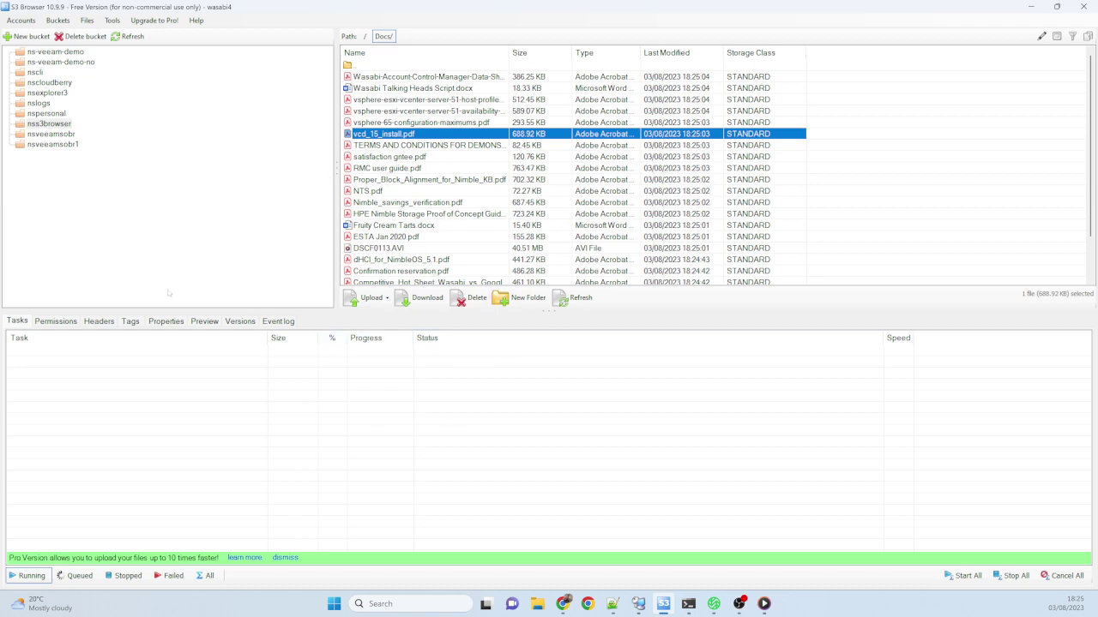
Show vcd_15_install.pdf's properties: 688.92 KB, STANDARD storage class, not encrypted.
left_click(165, 321)
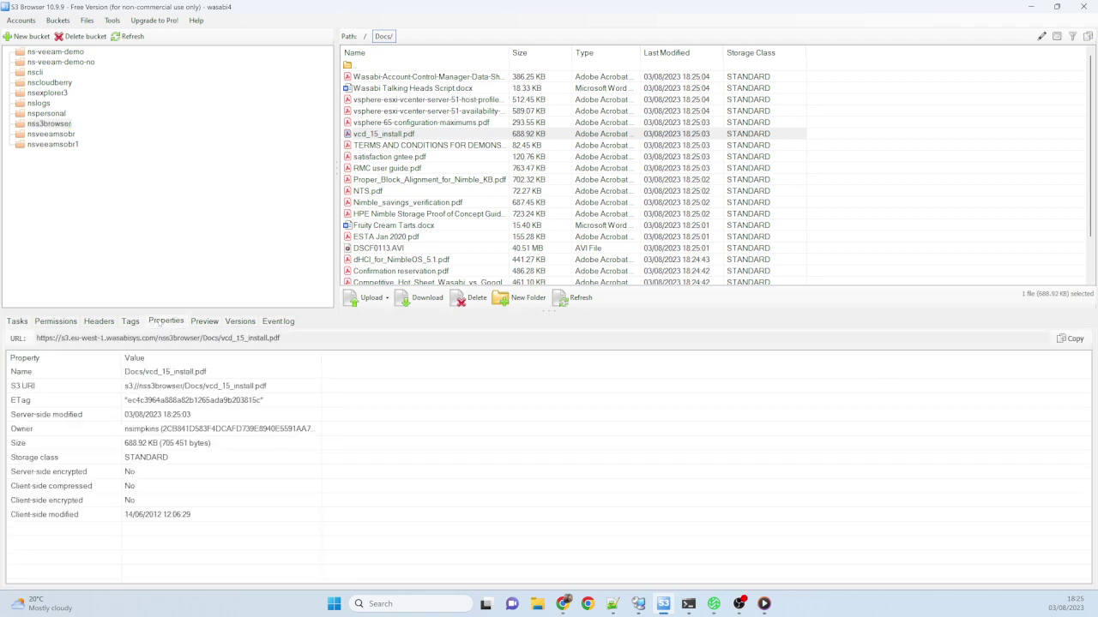